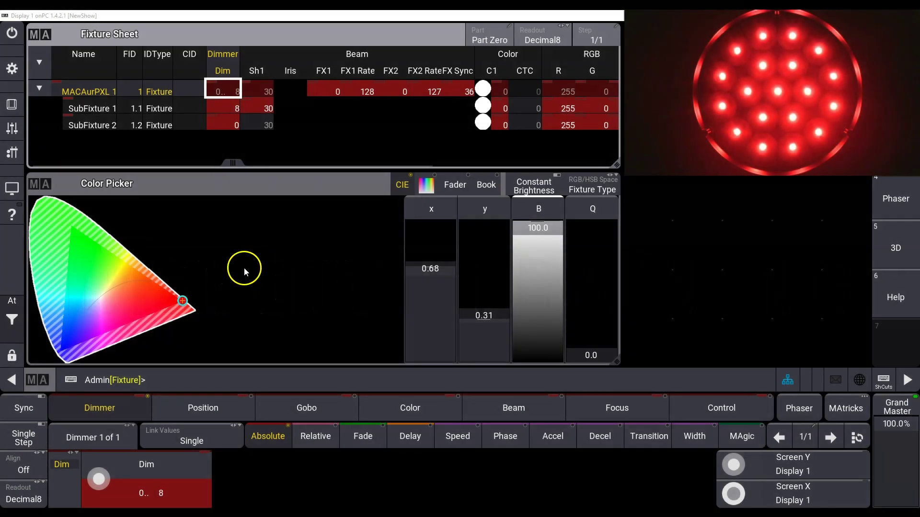
Examine the mode in which the MAC Aura PXL is patched, and leave the patch with changes discarded
click(12, 69)
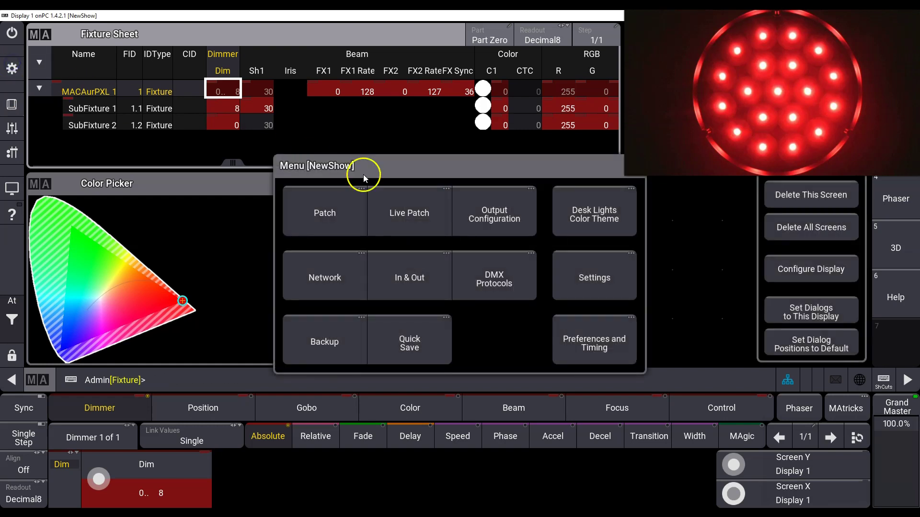
click(326, 216)
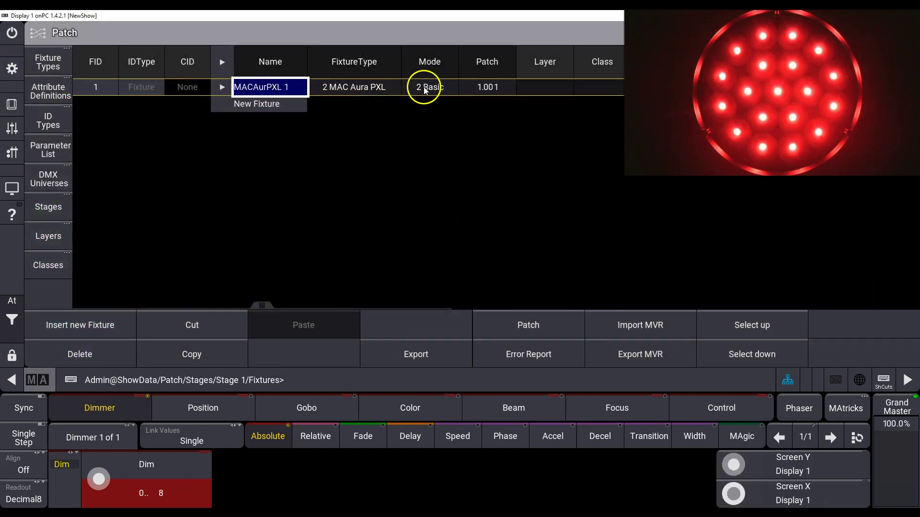
key(Escape)
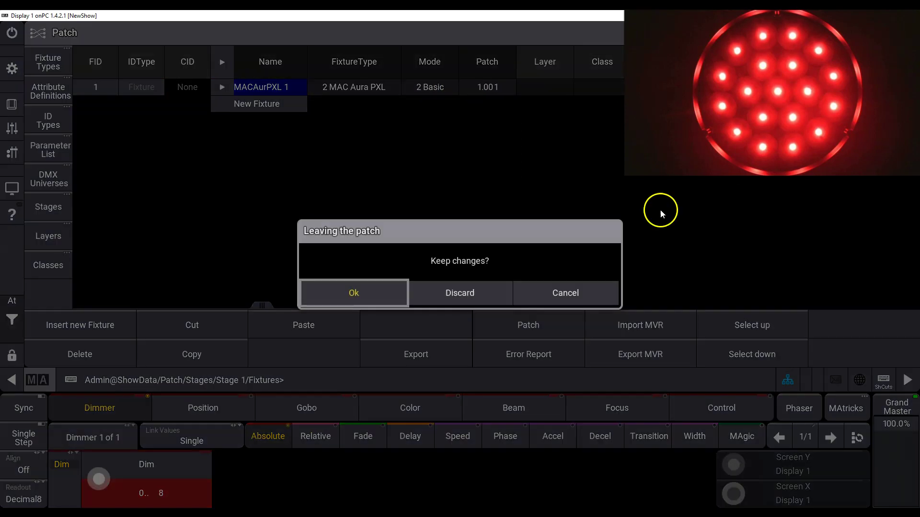
click(468, 291)
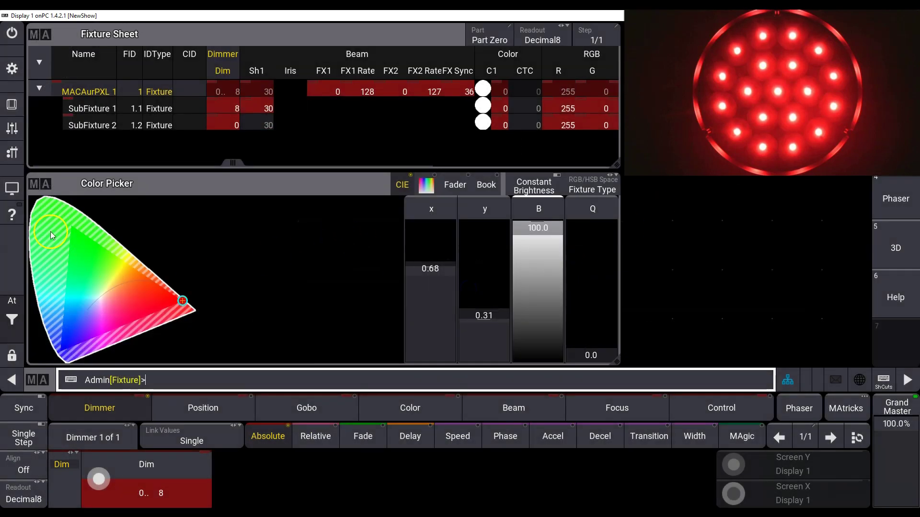
Set the FX Sync beam attribute of the MAC Aura PXL to Synchronized
click(505, 406)
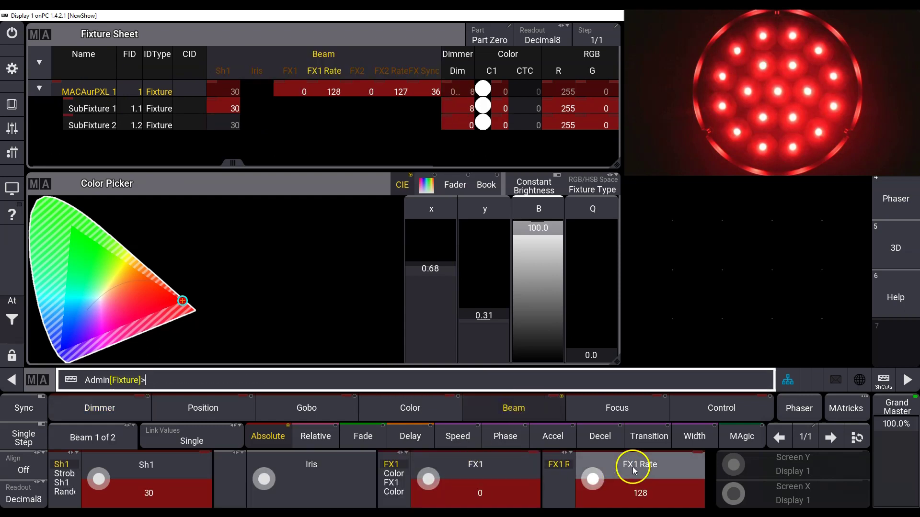
click(124, 440)
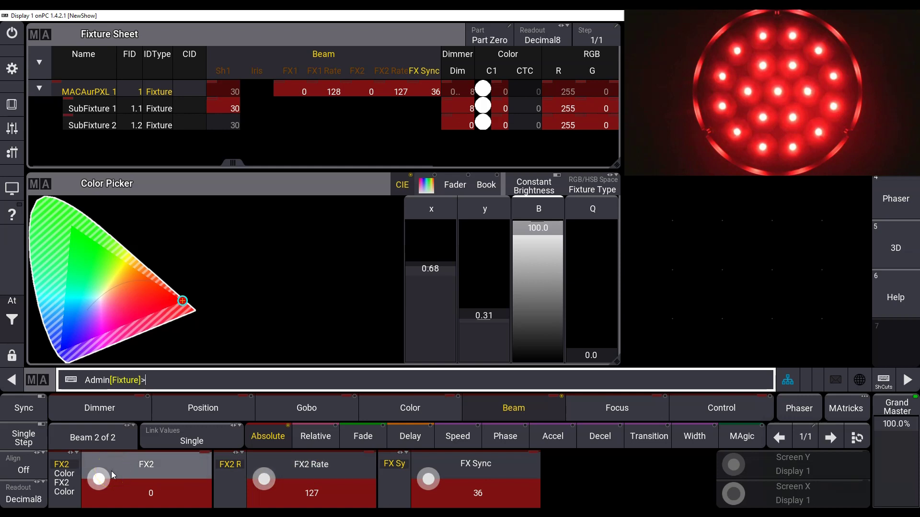
click(485, 471)
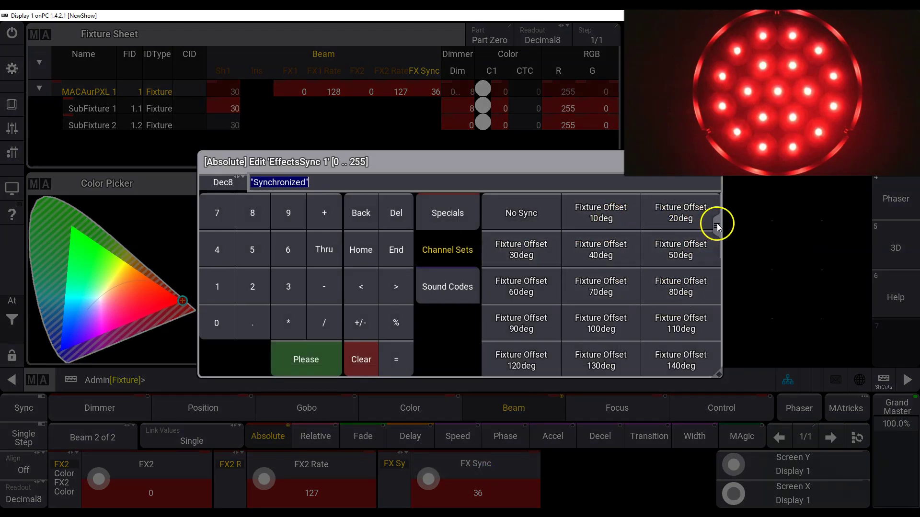
drag(717, 223, 722, 349)
click(518, 325)
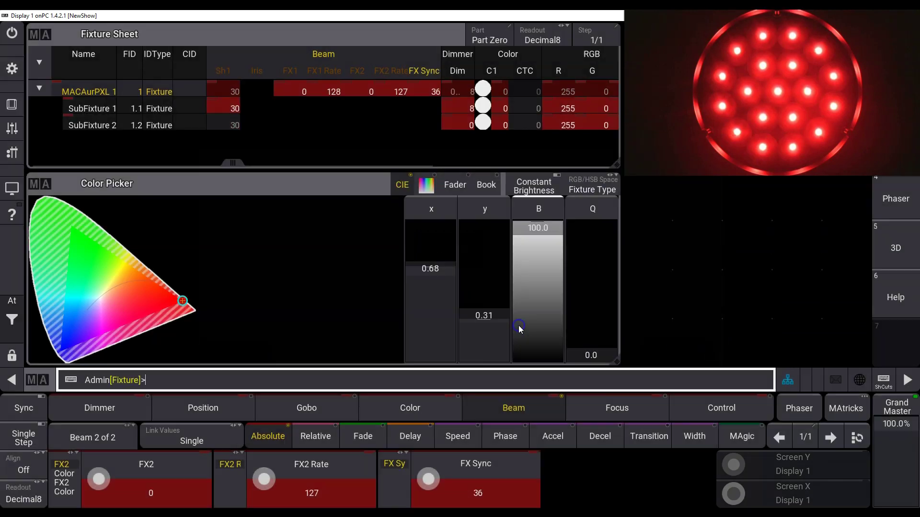
Set the FX1 beam attribute of the MAC Aura PXL to Beam Sparkle Stars
click(92, 437)
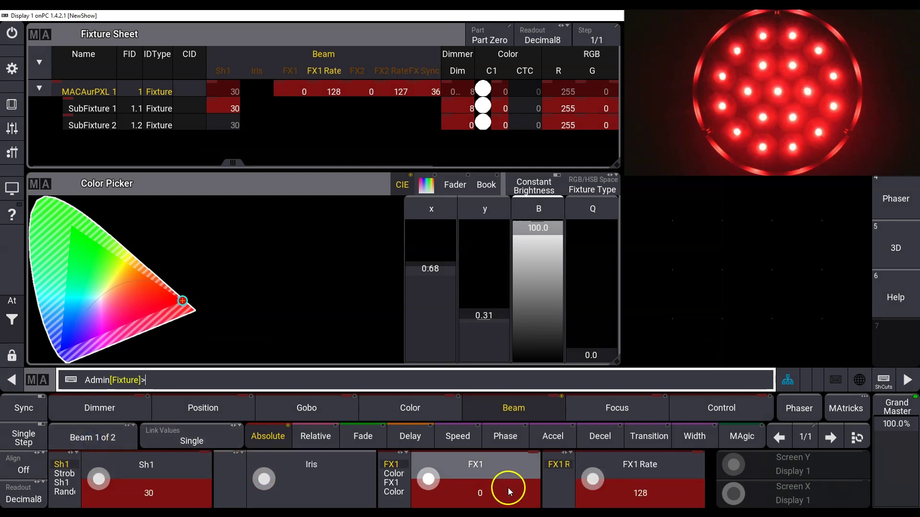
click(493, 468)
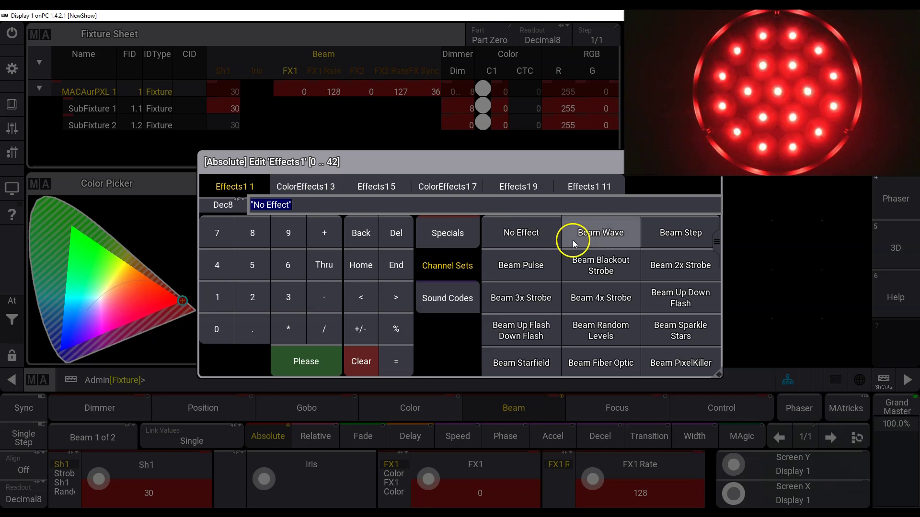
click(686, 330)
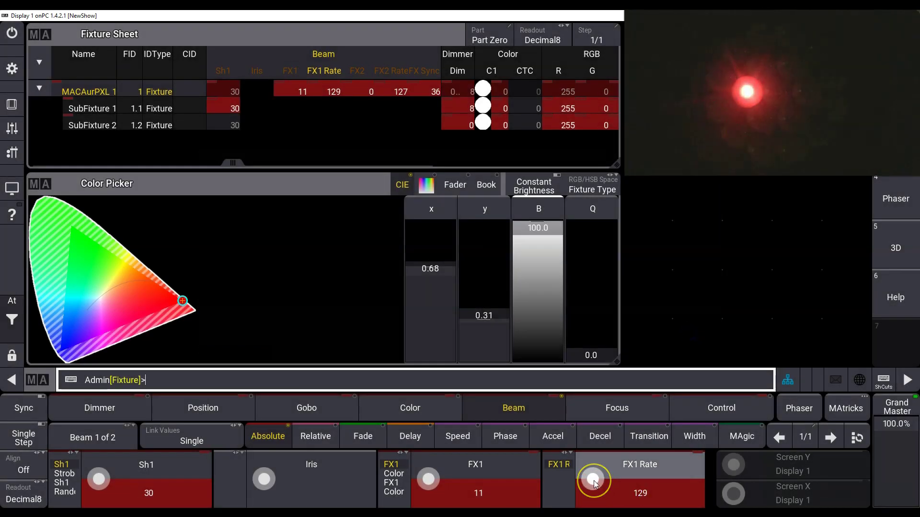
Raise the FX1 Rate of the fixture to 255 to try the fastest speed, and reduce it to 152
scroll(593, 481, up, 6)
scroll(593, 481, up, 15)
scroll(594, 481, up, 4)
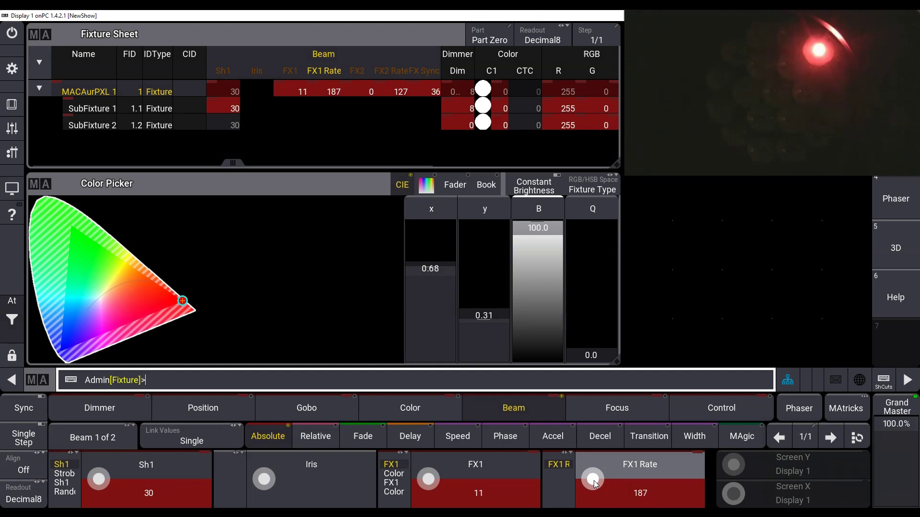
scroll(594, 481, up, 13)
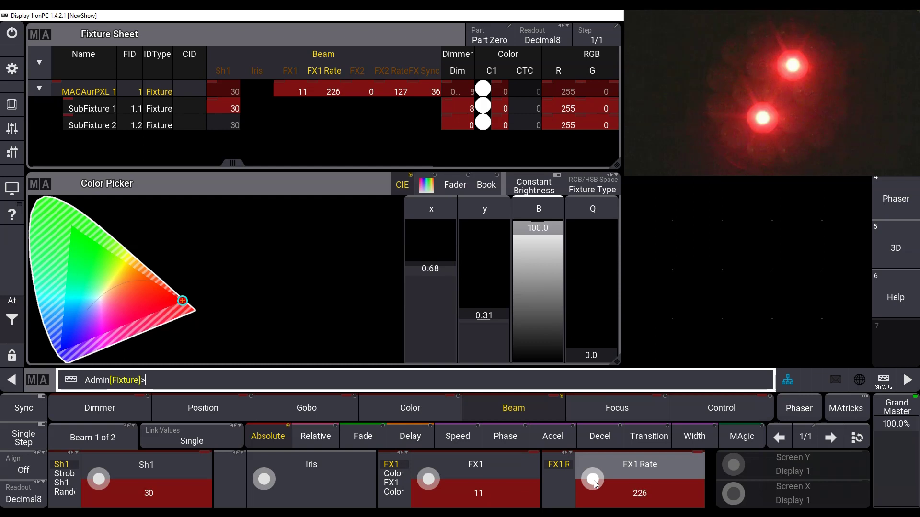
scroll(594, 481, up, 10)
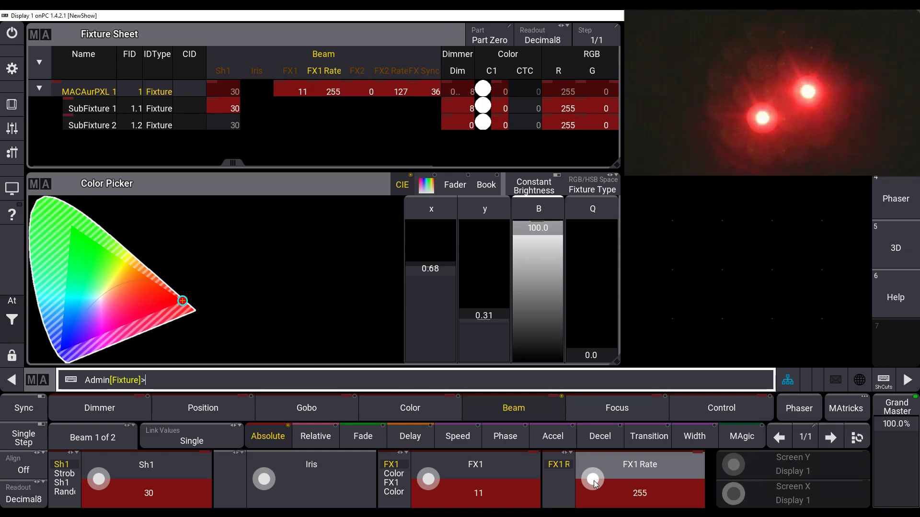
scroll(593, 481, down, 3)
scroll(594, 481, down, 15)
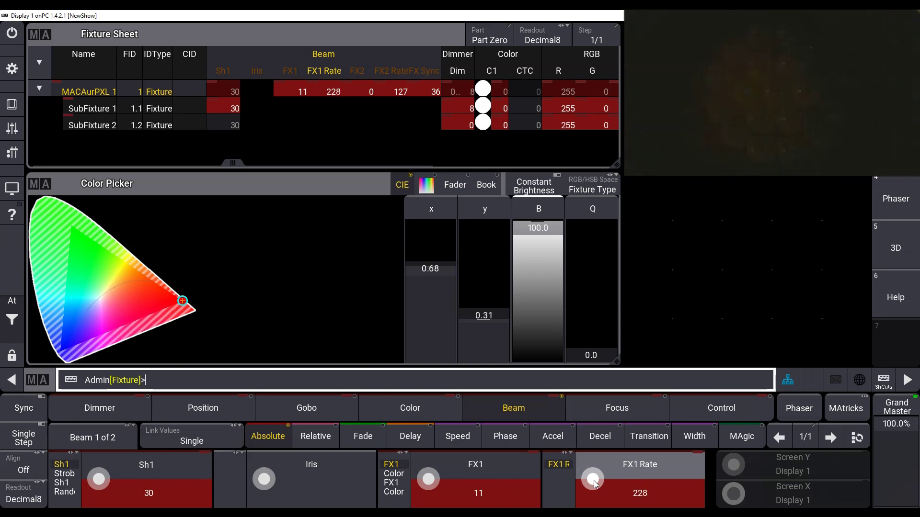
scroll(594, 481, down, 16)
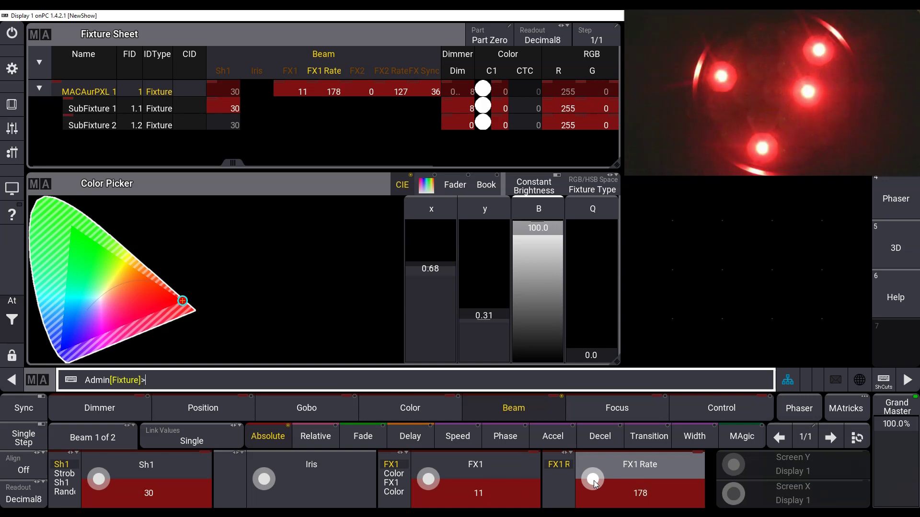
scroll(594, 481, down, 6)
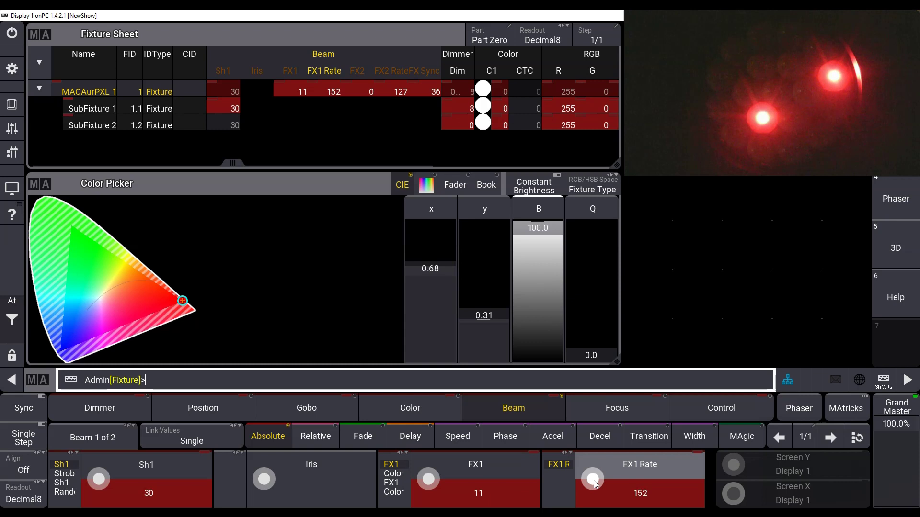
Change the fixture's FX1 effect to Beam BuildUpDown
click(508, 476)
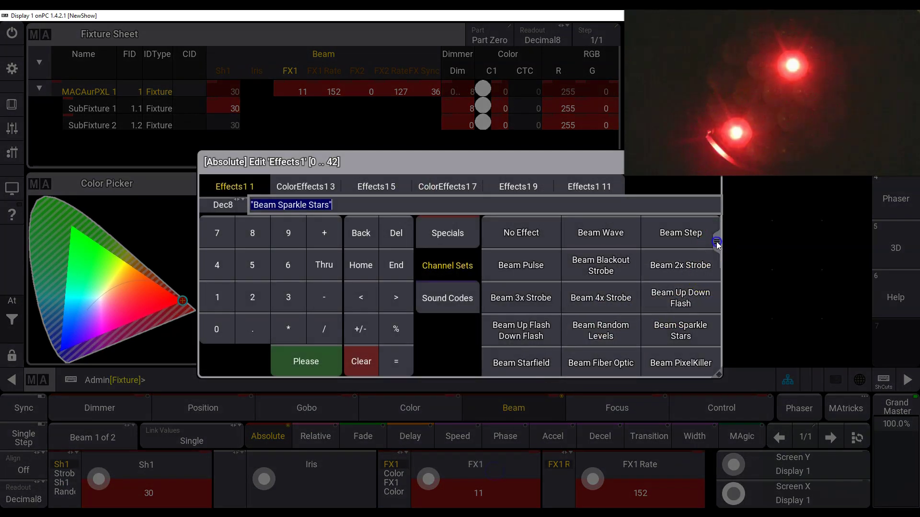
drag(716, 242, 716, 258)
click(536, 330)
click(521, 457)
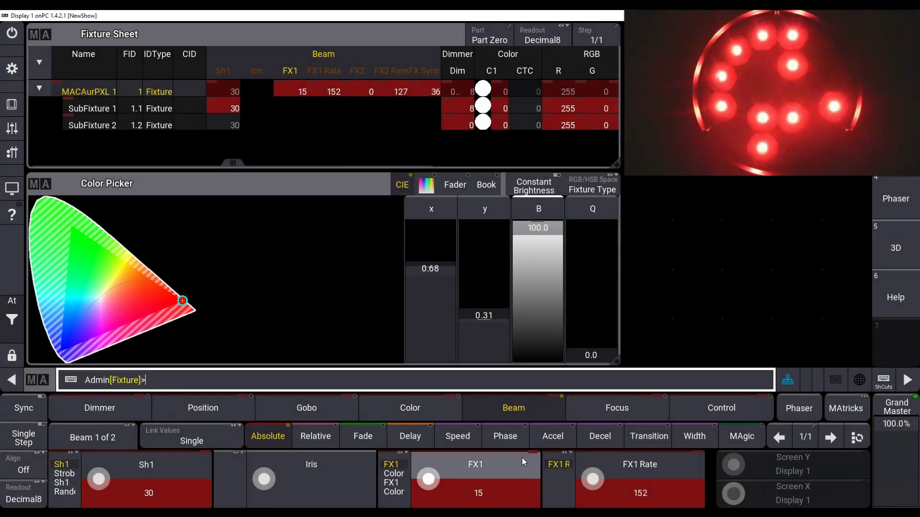
click(244, 309)
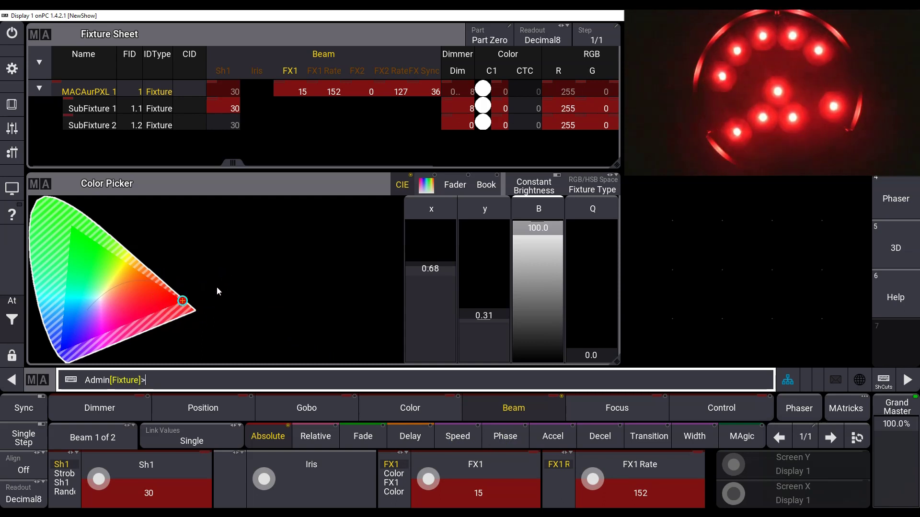
Select SubFixture 1 and set its C1 color wheel to Medium Blue
click(106, 115)
click(411, 407)
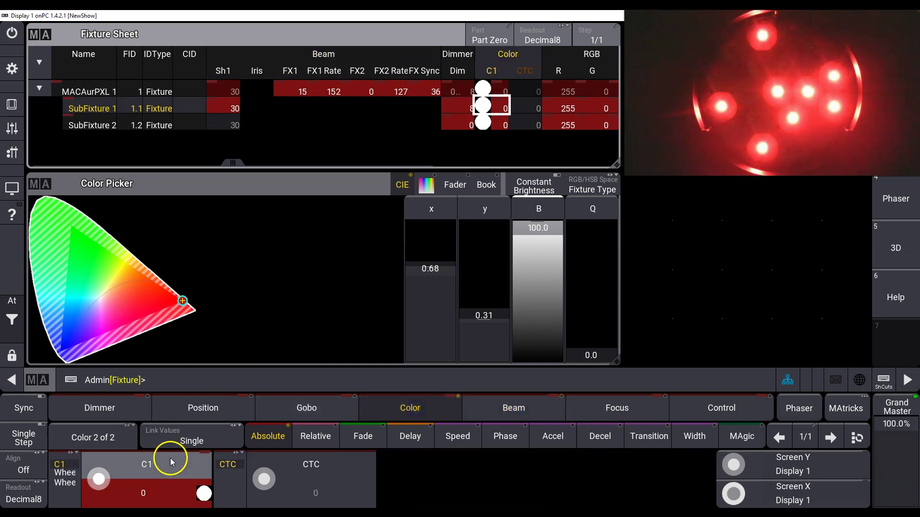
click(167, 460)
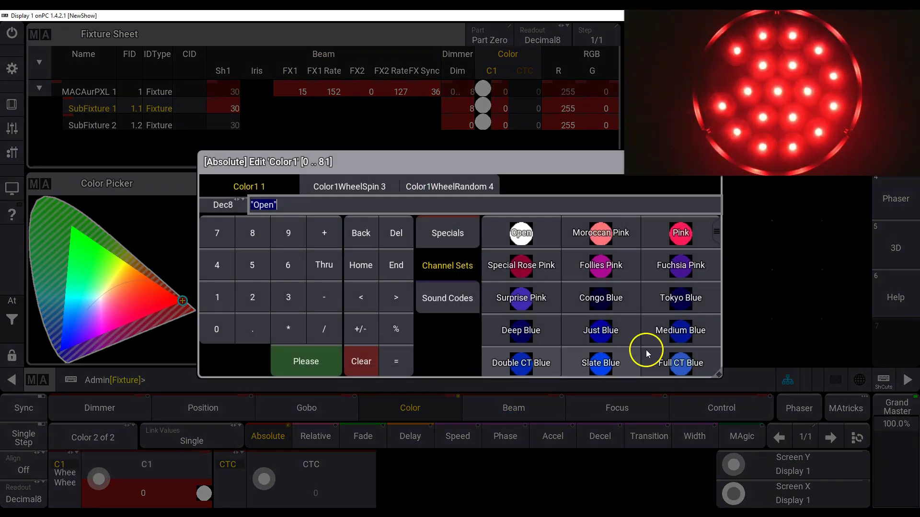
click(681, 330)
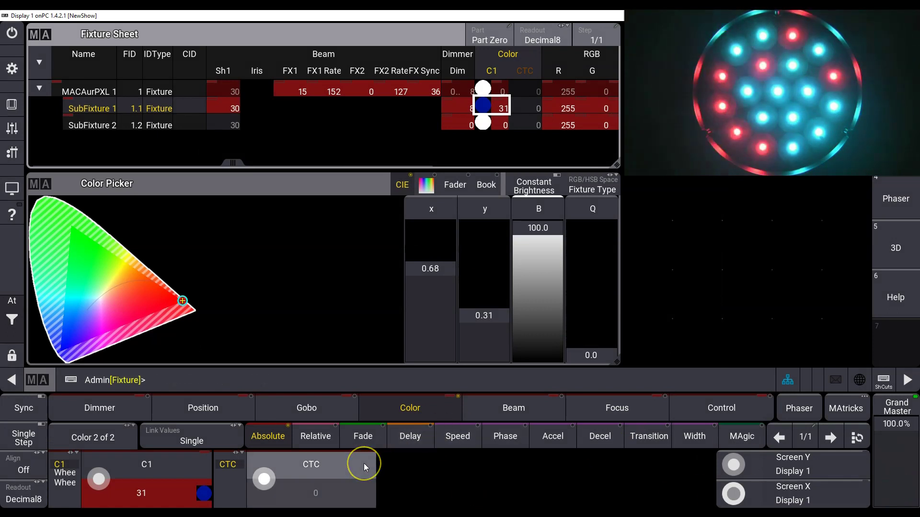
Change the C1 color wheel of SubFixture 1 to Dark Green
click(164, 467)
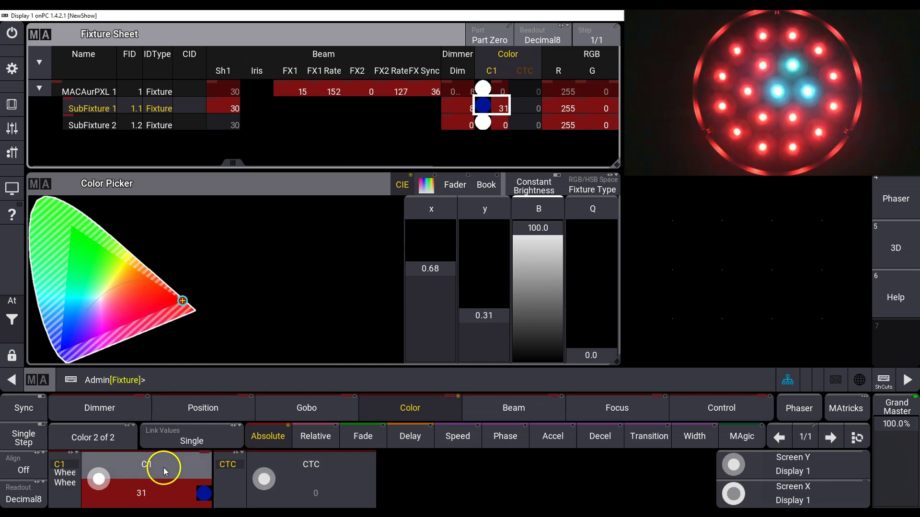
drag(716, 231, 718, 261)
click(676, 278)
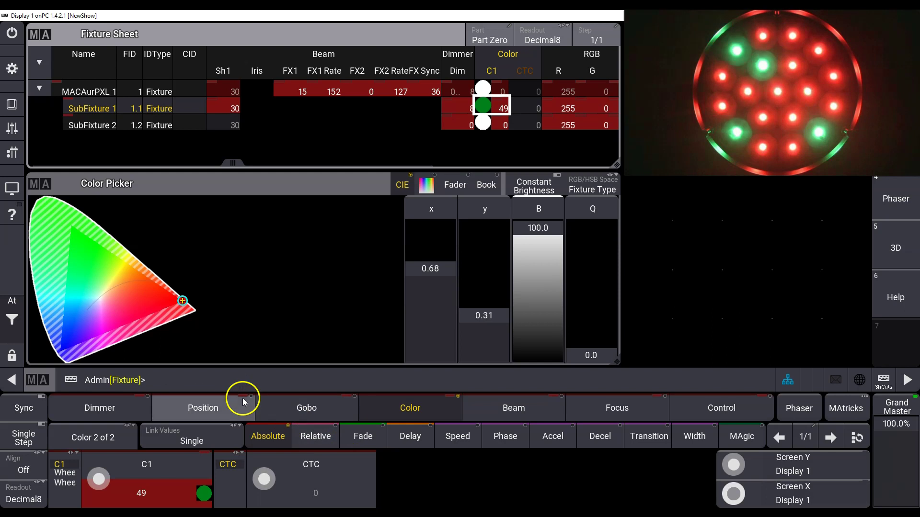
Set the RGB color of SubFixture 1 to magenta in the Color Picker, at about x 0.42 and y 0.19
click(115, 436)
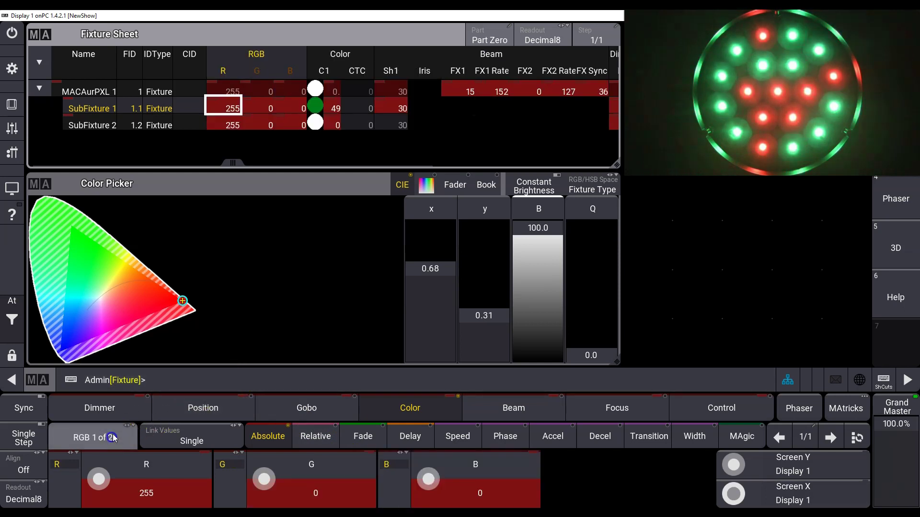
click(181, 300)
drag(181, 300, 152, 314)
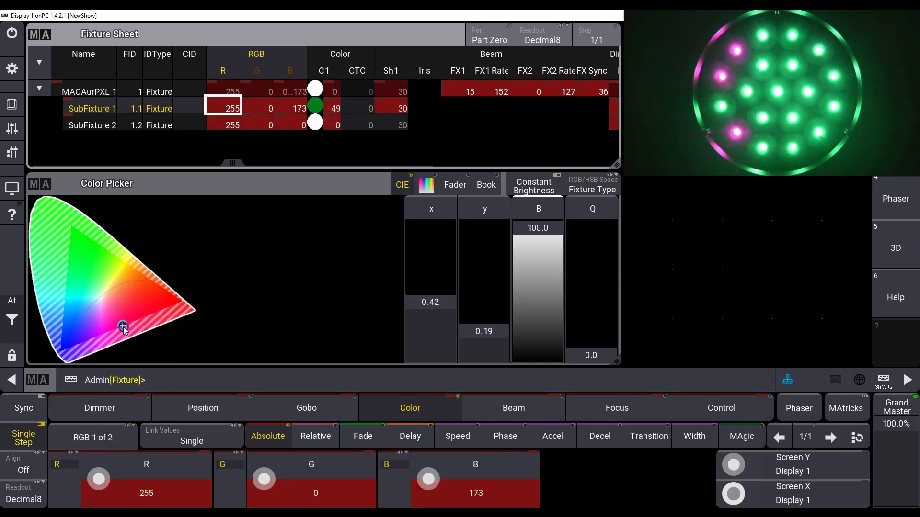
click(228, 473)
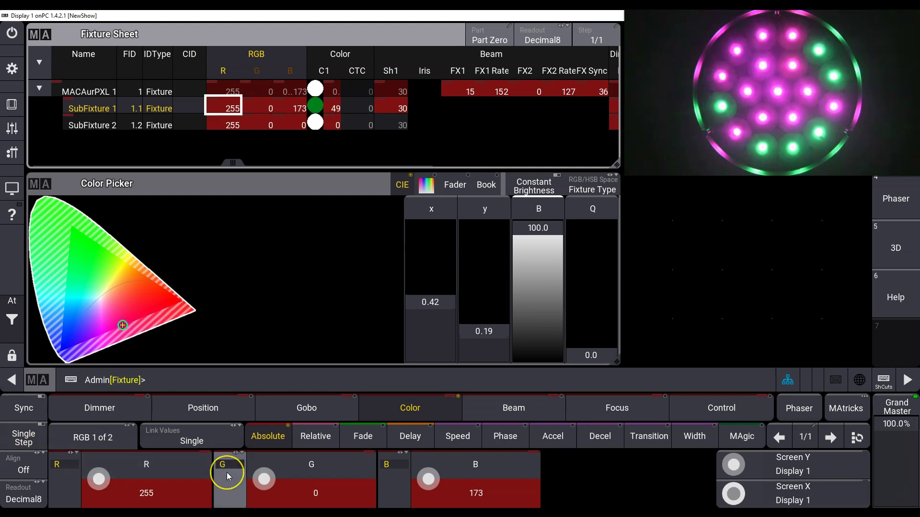
click(235, 445)
Select the main fixture MACAurPXL 1 and set its FX1 effect to Beam Cross Spinning
click(96, 122)
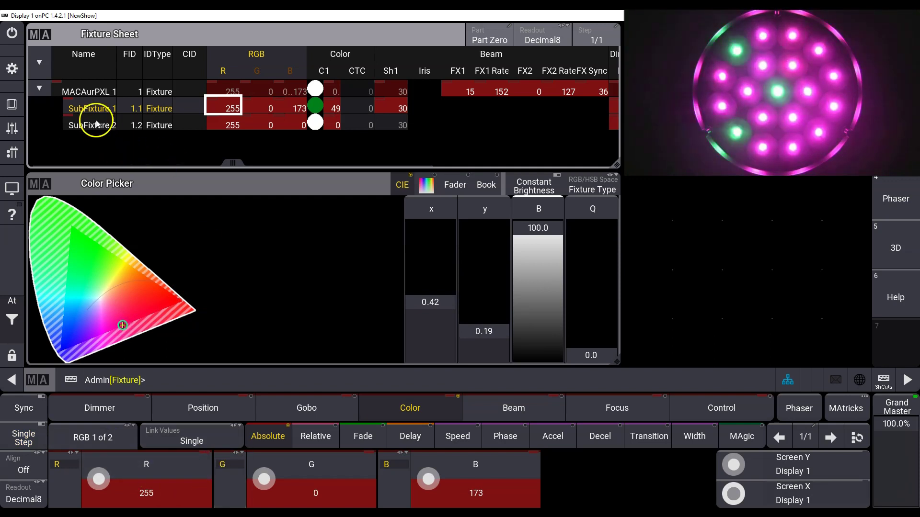
click(93, 97)
click(514, 408)
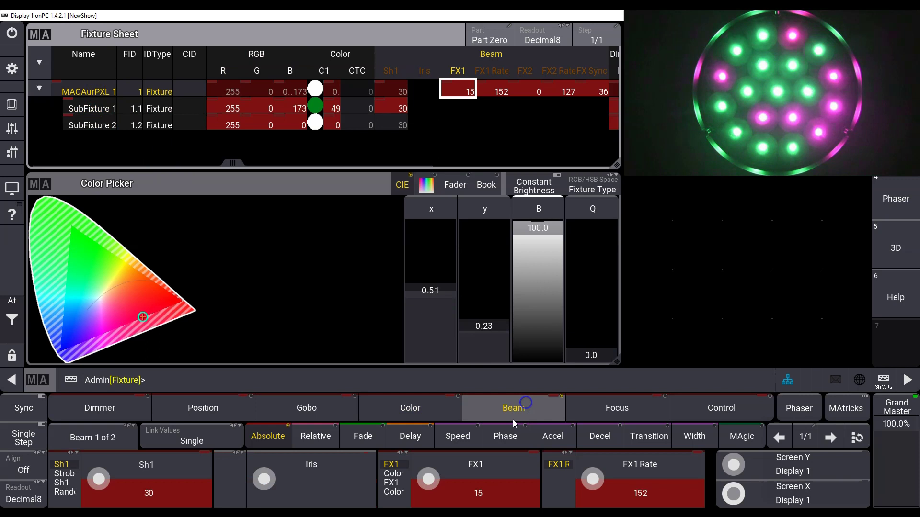
click(487, 461)
click(487, 467)
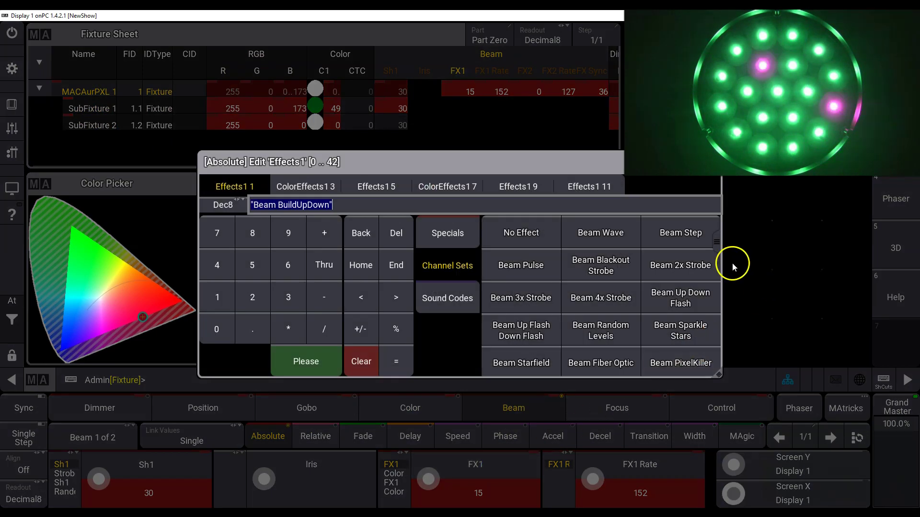
drag(713, 240, 712, 300)
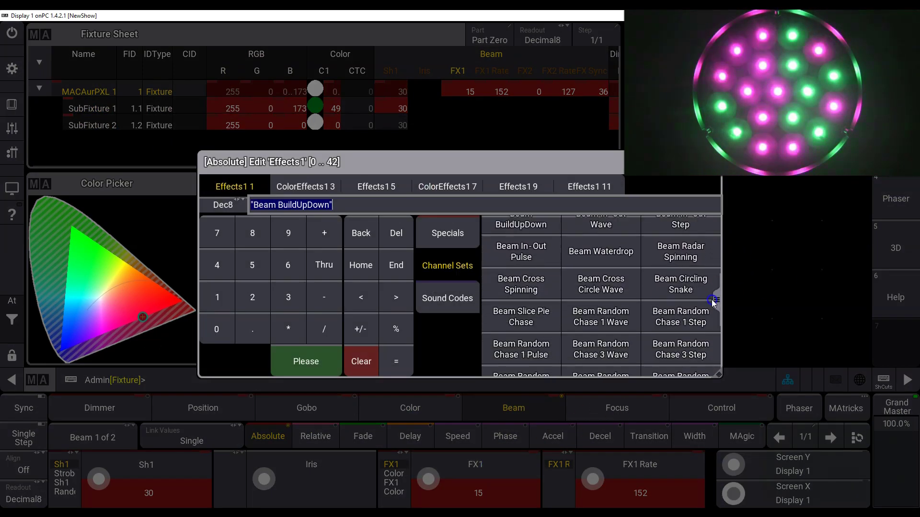
click(538, 293)
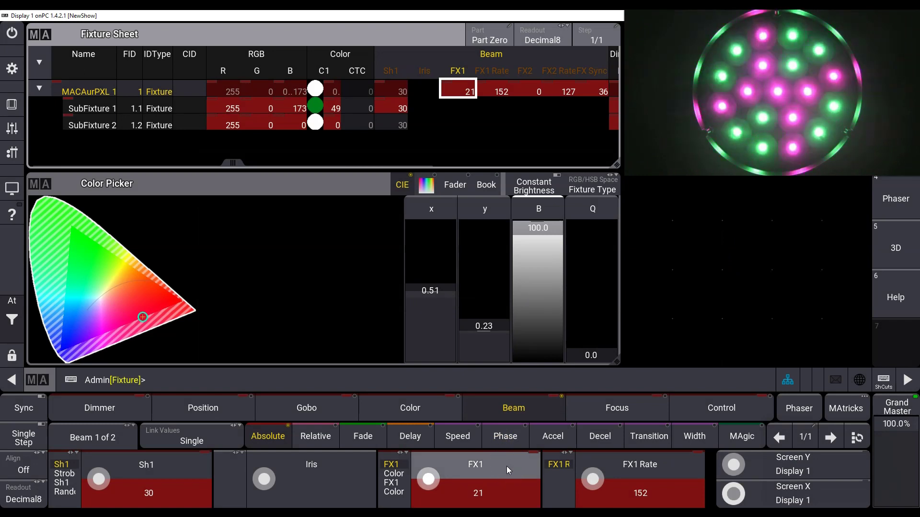
Select SubFixture 1 and reset its C1 color wheel to Open
click(97, 109)
click(388, 407)
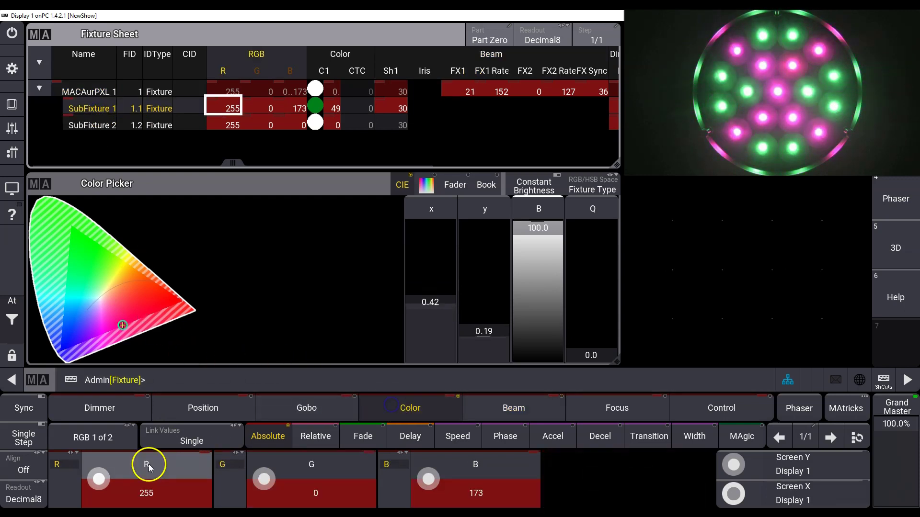
click(100, 440)
click(139, 493)
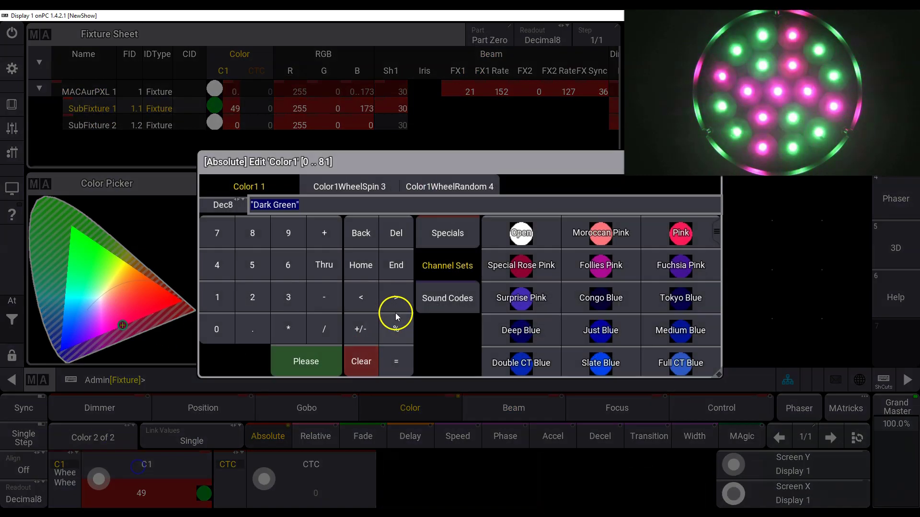
click(501, 239)
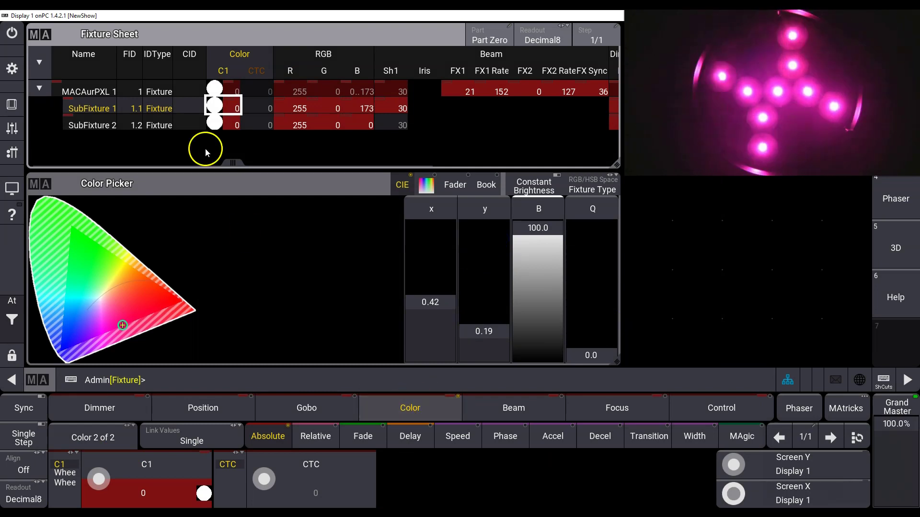
Select the main fixture MACAurPXL 1 and set its FX1 color effect to Beam RedWhiteBlue Snap
click(96, 93)
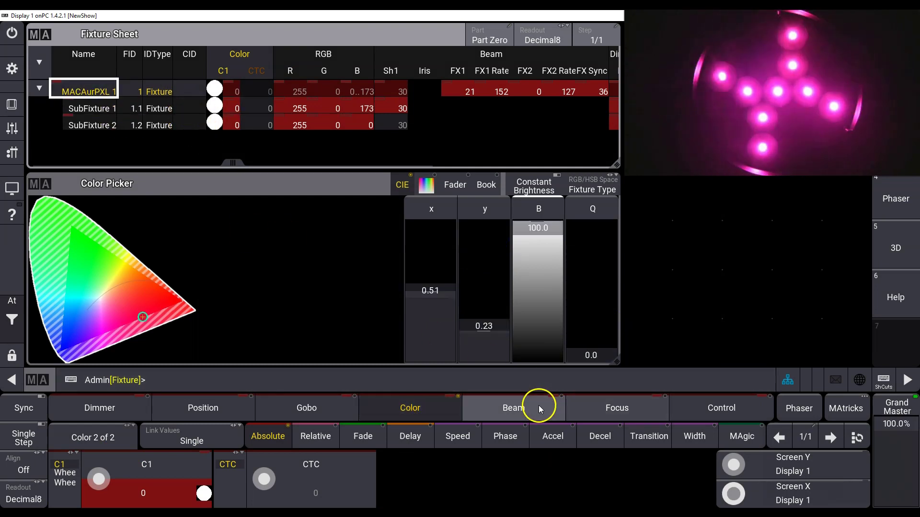
click(538, 406)
click(476, 472)
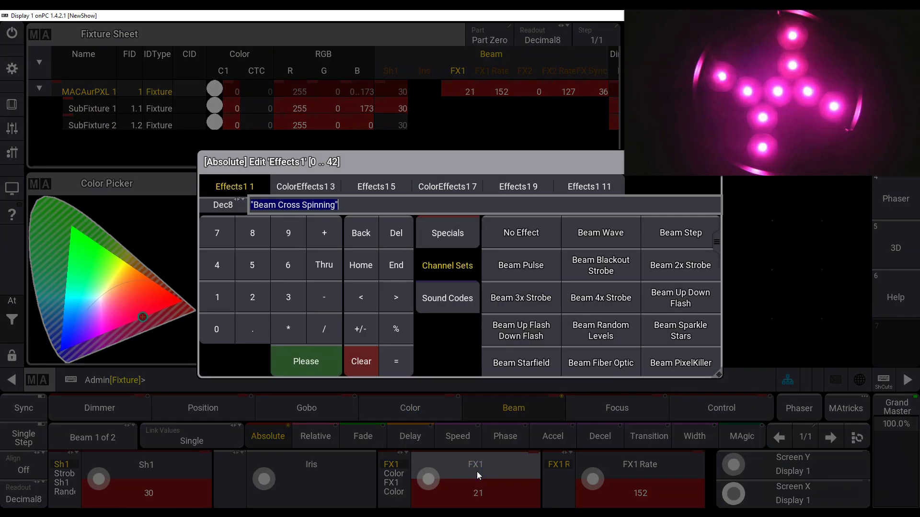
click(306, 186)
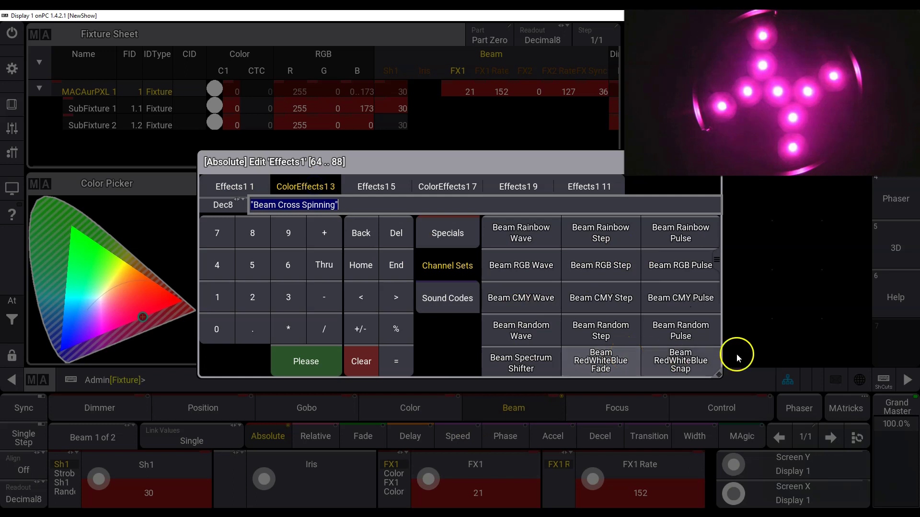
drag(717, 258, 717, 363)
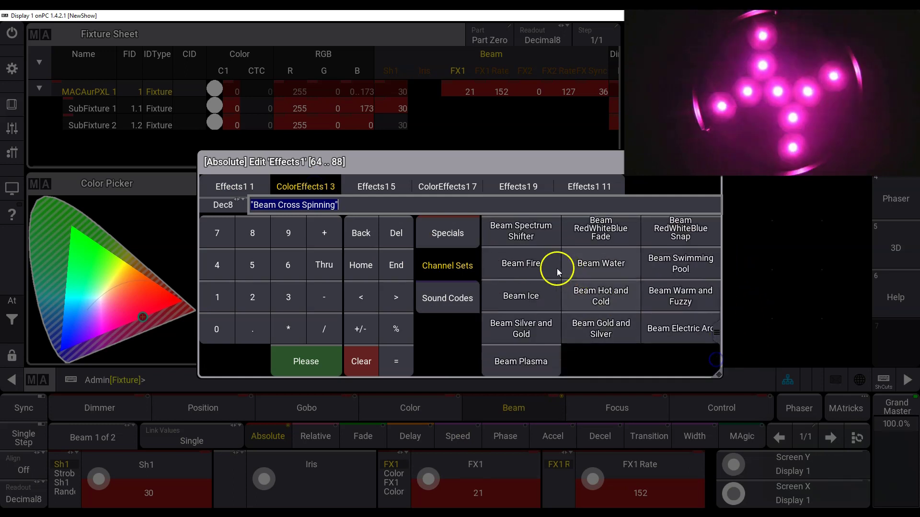
click(701, 264)
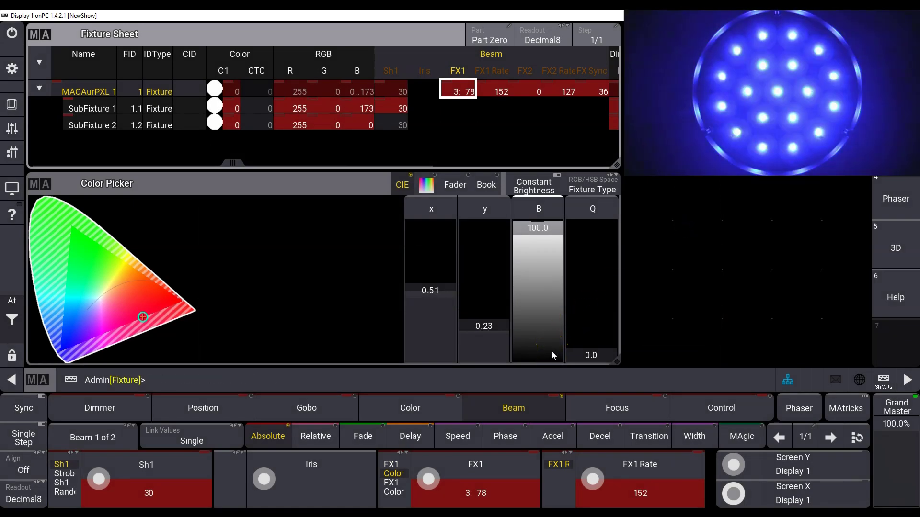
Change the FX1 color effect of MACAurPXL 1 to Beam Fire
drag(477, 478, 476, 462)
scroll(717, 282, down, 1)
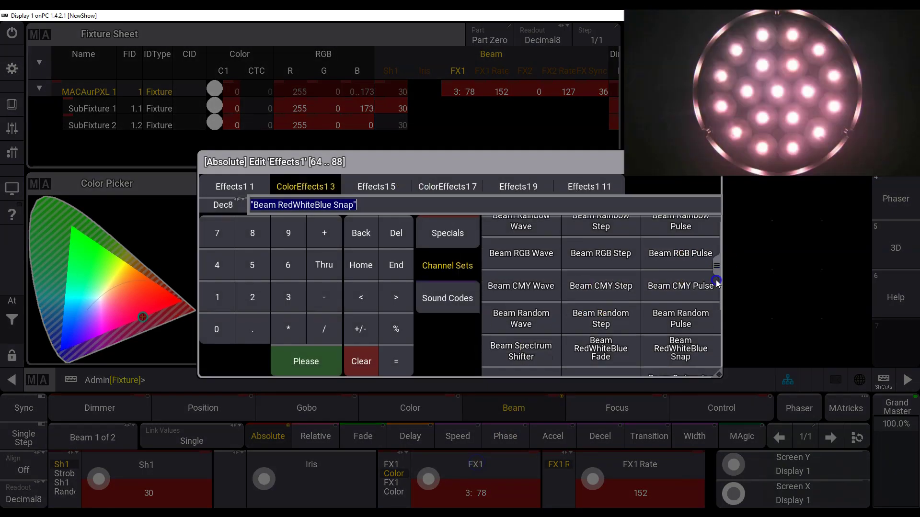
scroll(718, 283, down, 3)
click(536, 265)
click(527, 369)
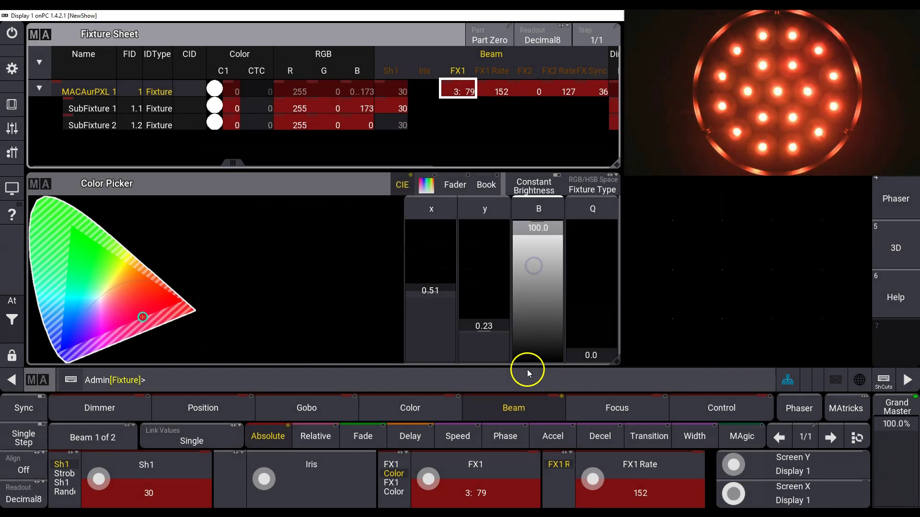
click(512, 420)
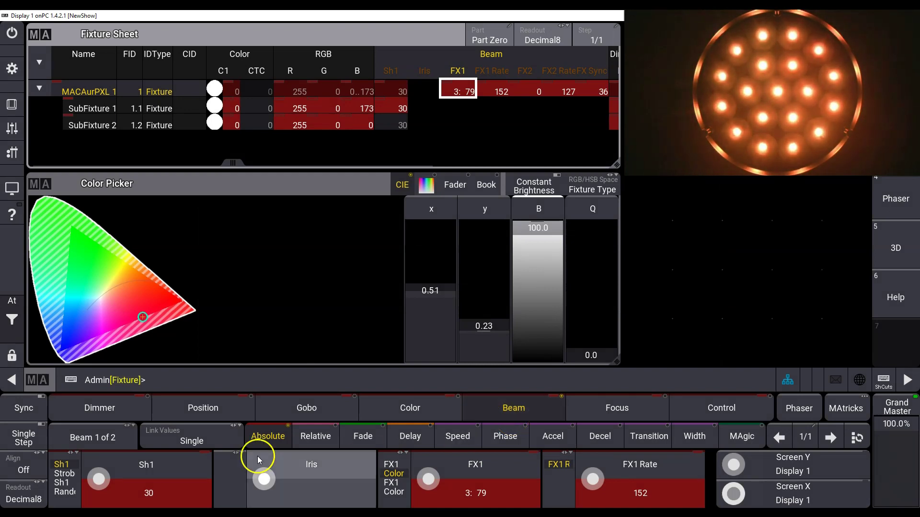
Lower the dimmer of MACAurPXL 1 to 0
click(119, 416)
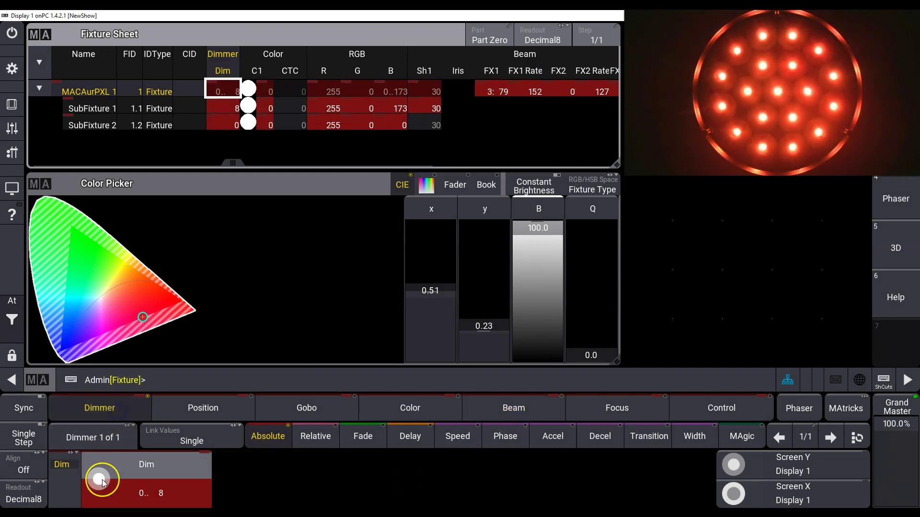
scroll(102, 479, down, 5)
click(102, 153)
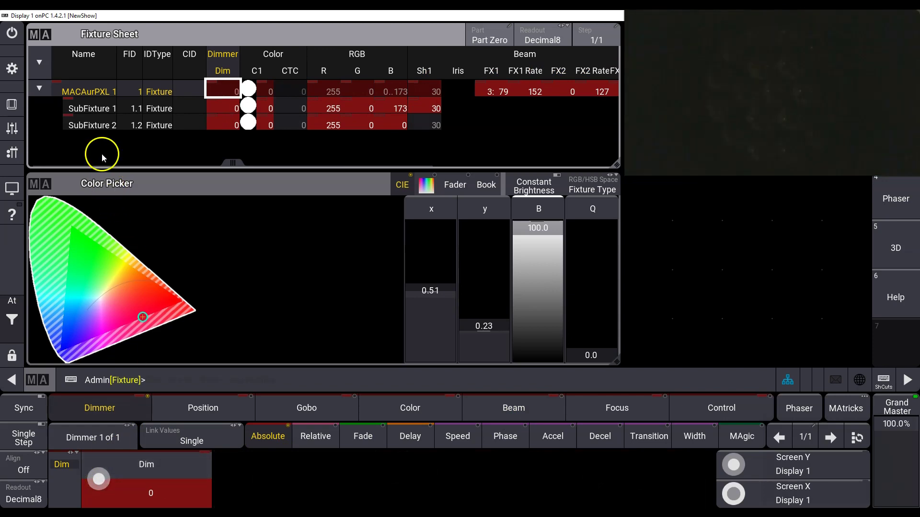
Select SubFixture 2 and raise its dimmer to 20
click(102, 128)
click(121, 415)
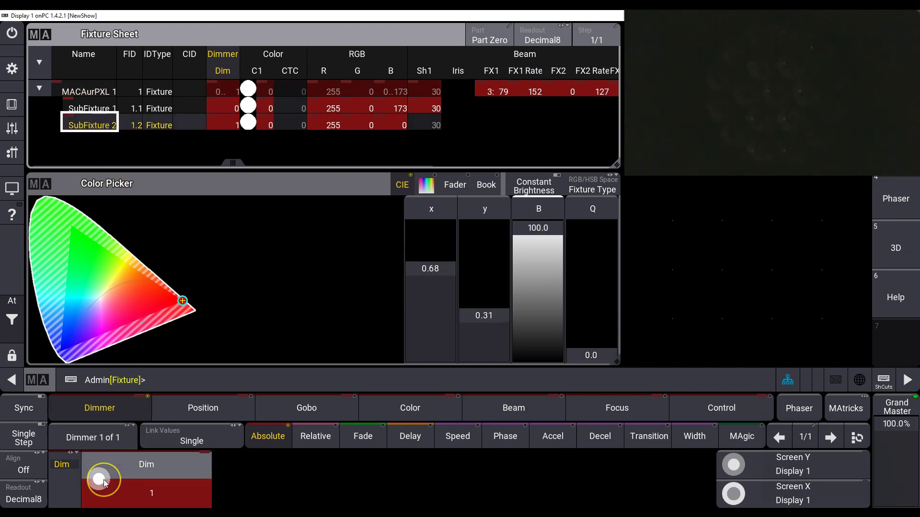
scroll(104, 479, up, 8)
scroll(103, 479, up, 2)
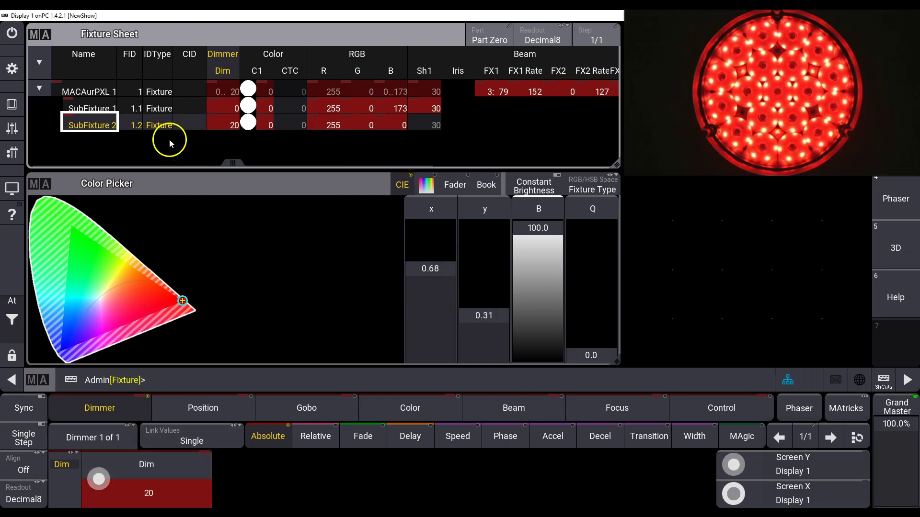
Select the main fixture MACAurPXL 1 and set its FX1 effect to Aura Starfield
click(98, 93)
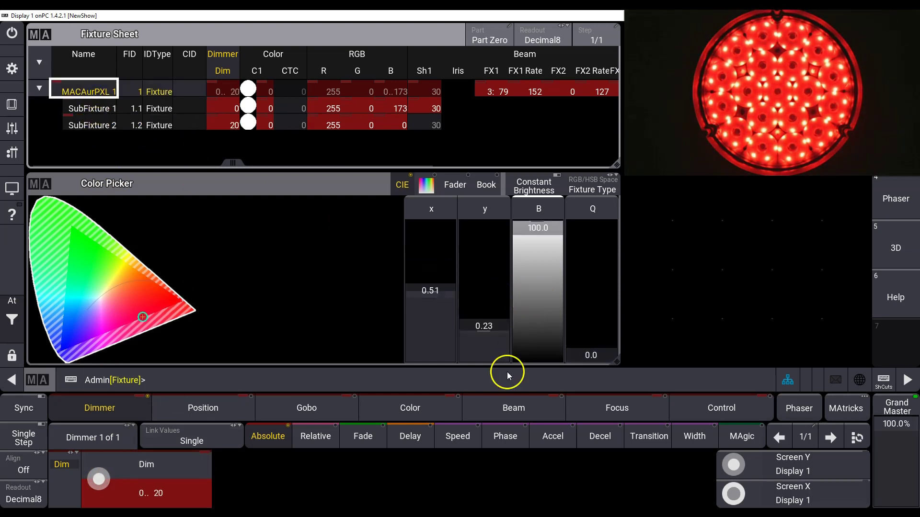
click(516, 405)
click(484, 466)
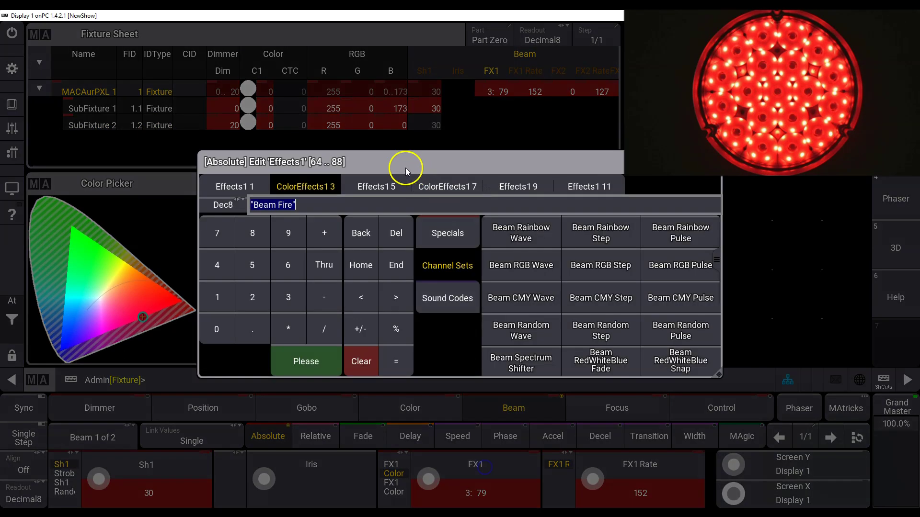
click(385, 192)
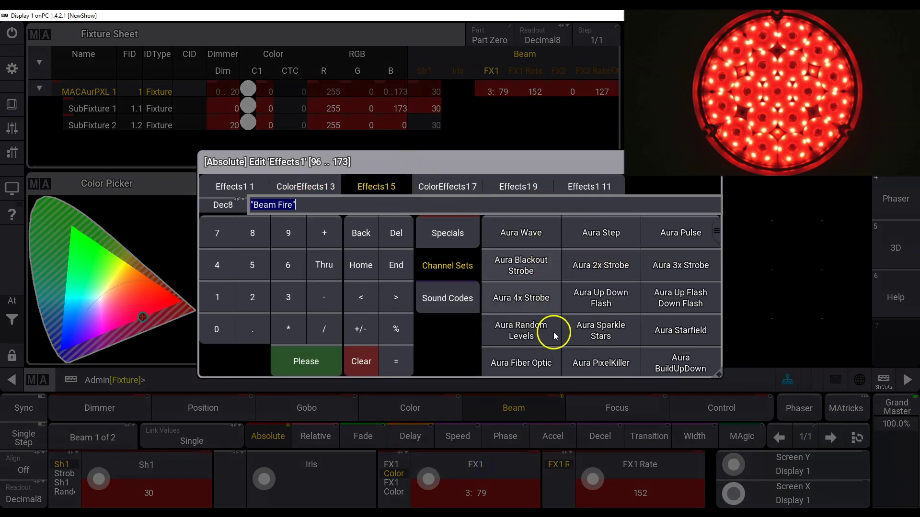
click(691, 335)
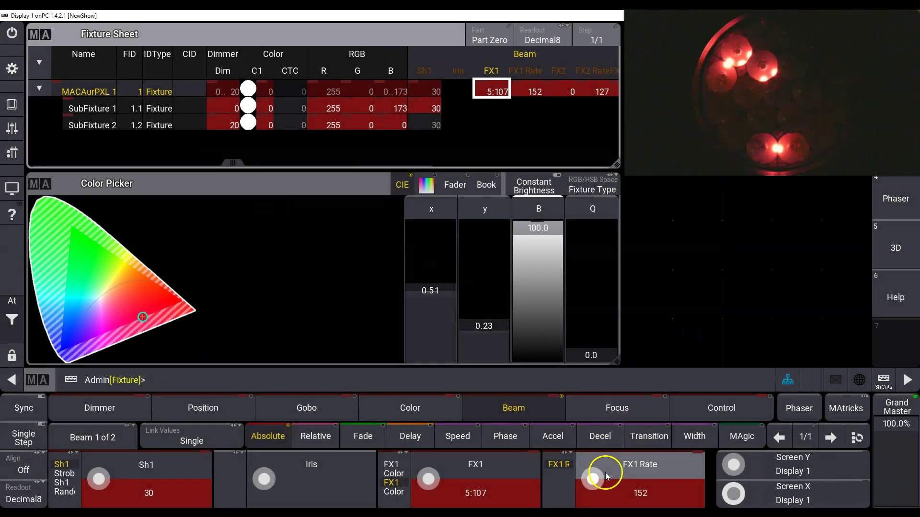
Reduce the FX1 Rate of MACAurPXL 1 to 115
scroll(594, 480, down, 2)
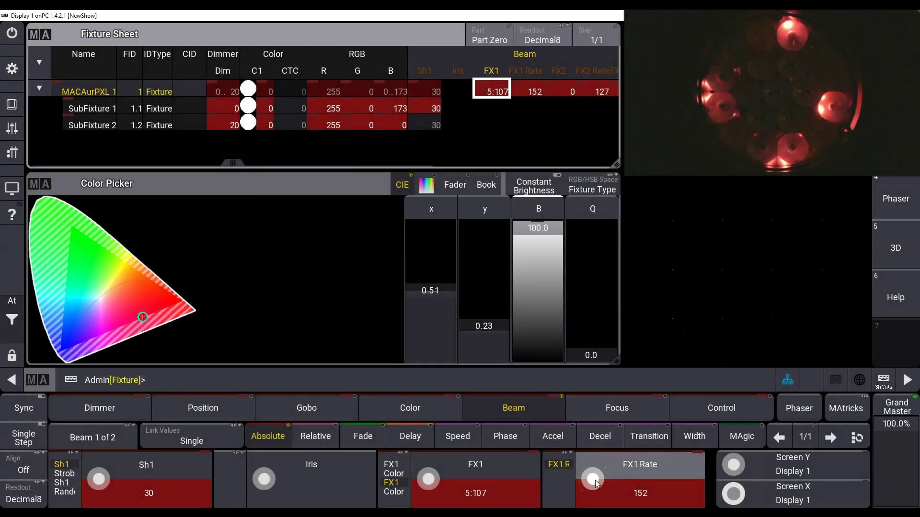
scroll(594, 480, down, 18)
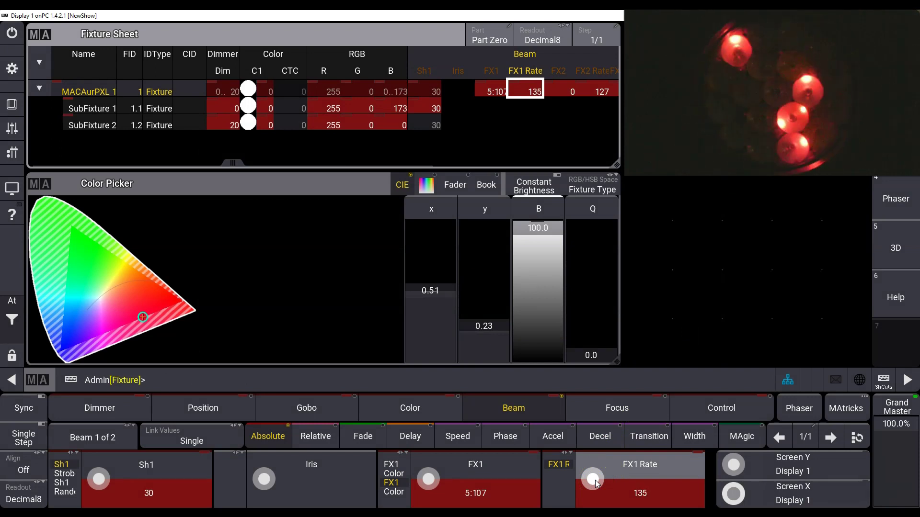
scroll(595, 480, down, 6)
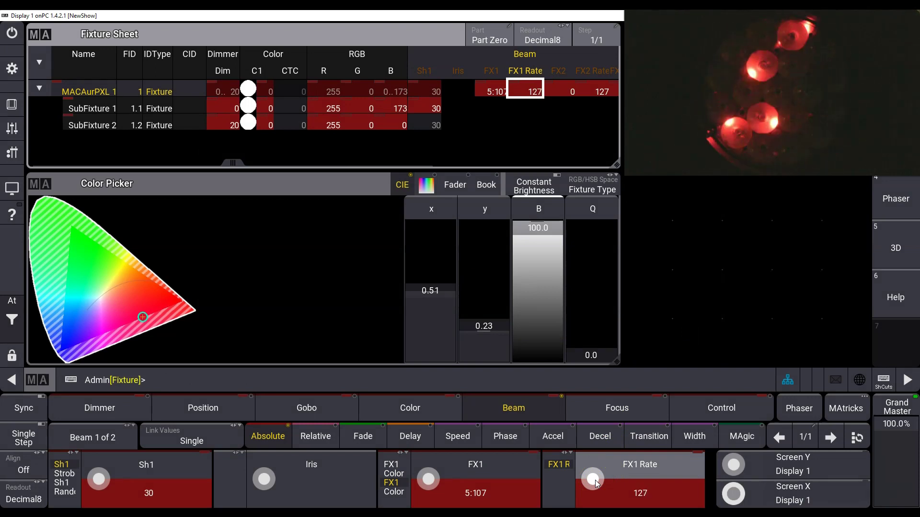
scroll(595, 480, down, 6)
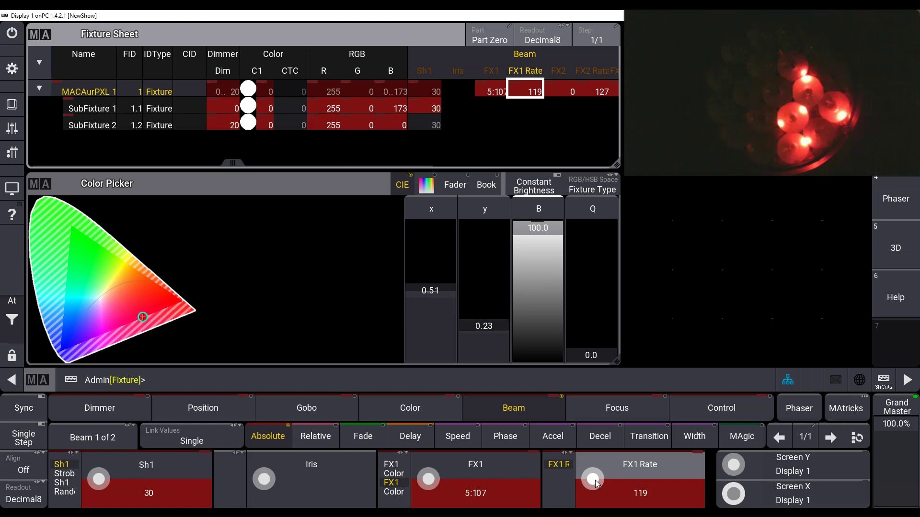
scroll(595, 480, down, 4)
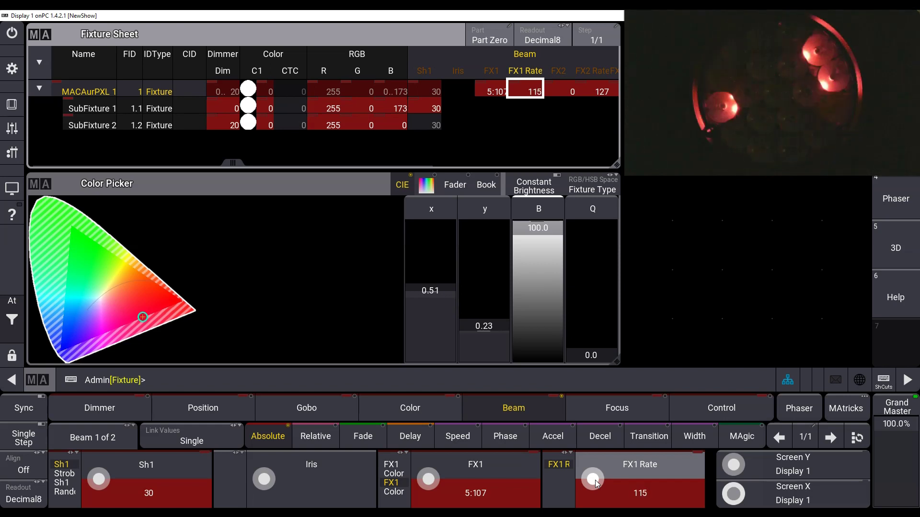
Select SubFixture 2 and set its C1 color wheel to Medium Blue
click(184, 238)
click(102, 126)
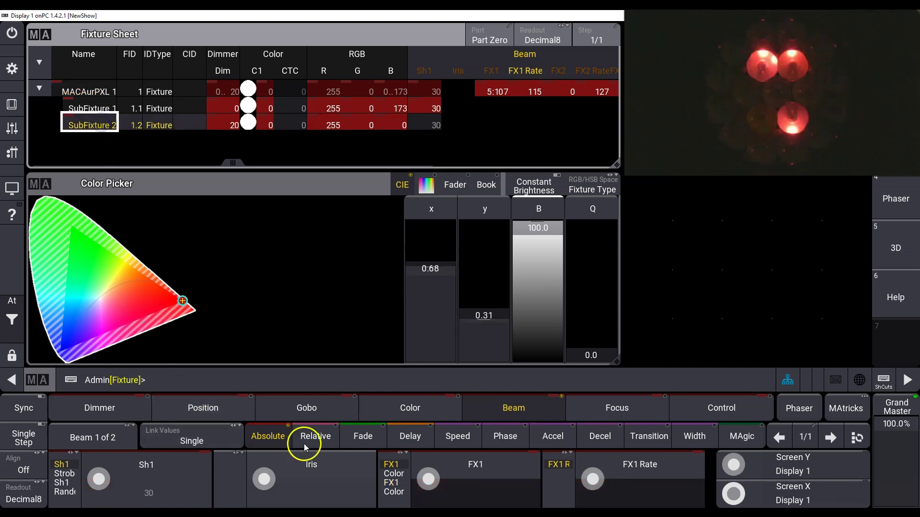
click(410, 407)
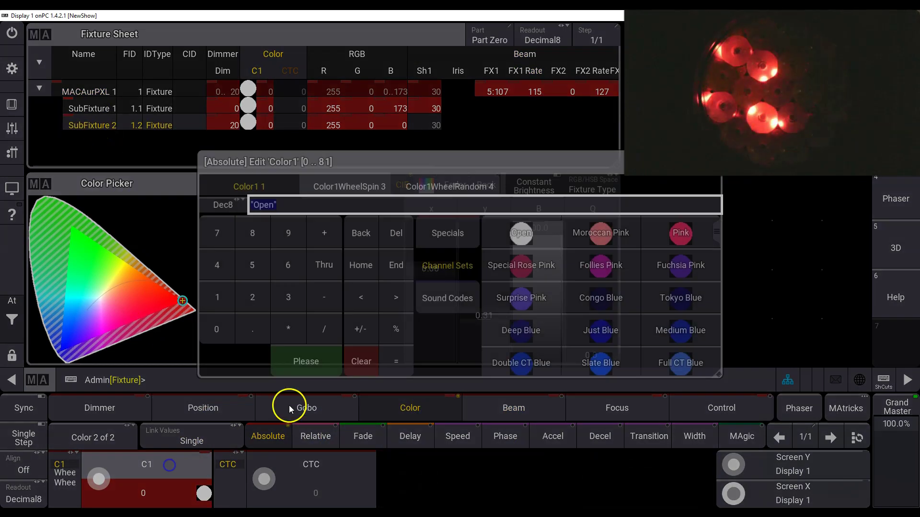
click(173, 462)
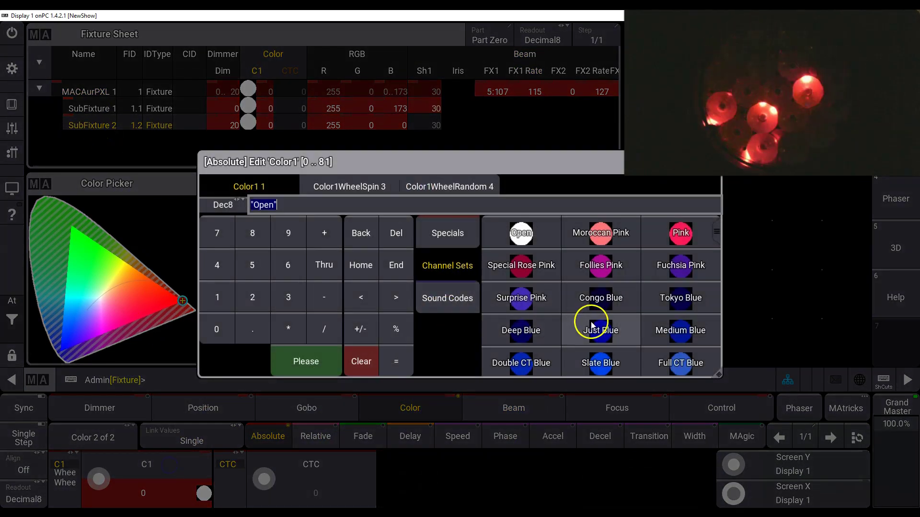
click(679, 331)
click(560, 438)
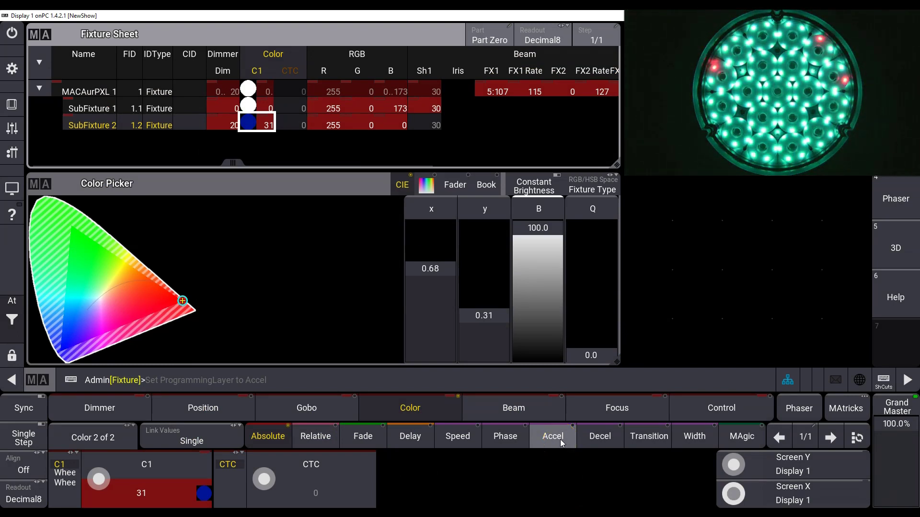
drag(559, 439, 530, 450)
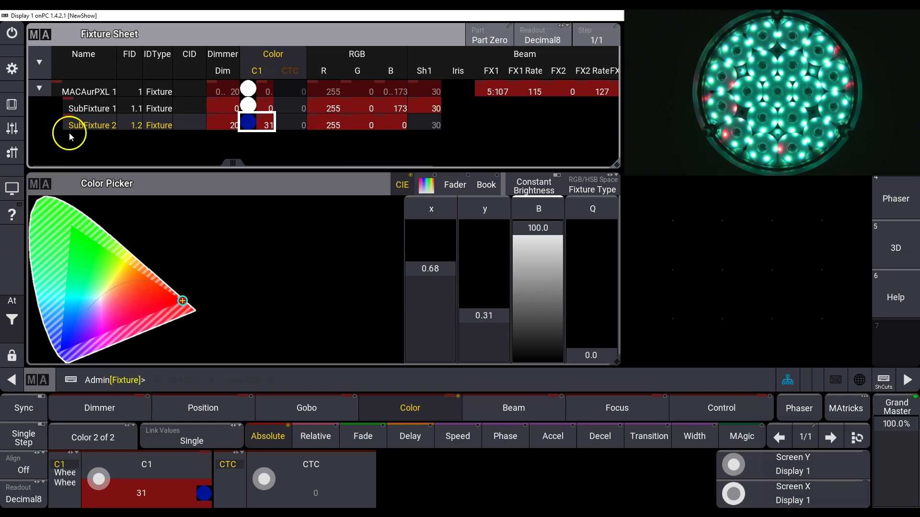
Select the main fixture MACAurPXL 1 and change its FX1 effect to Aura Slice Pie Chase
click(84, 92)
click(513, 408)
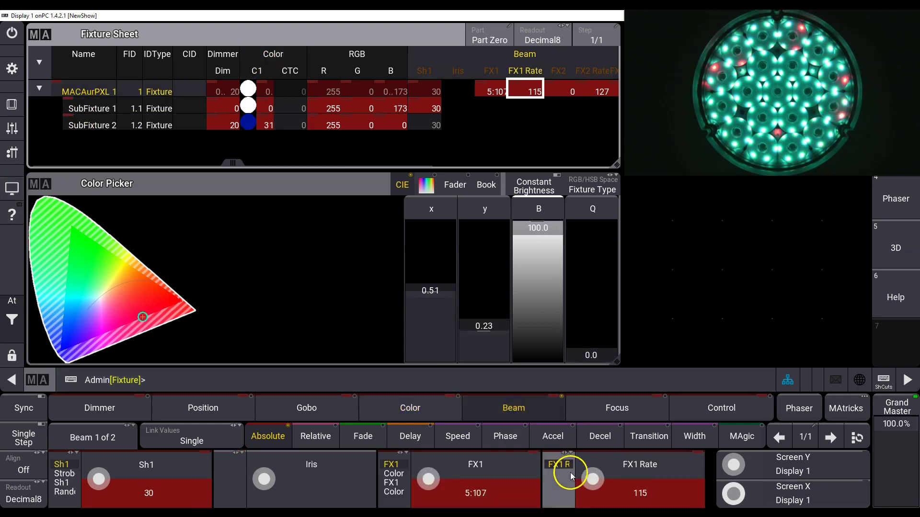
click(475, 484)
drag(719, 232, 717, 260)
click(669, 307)
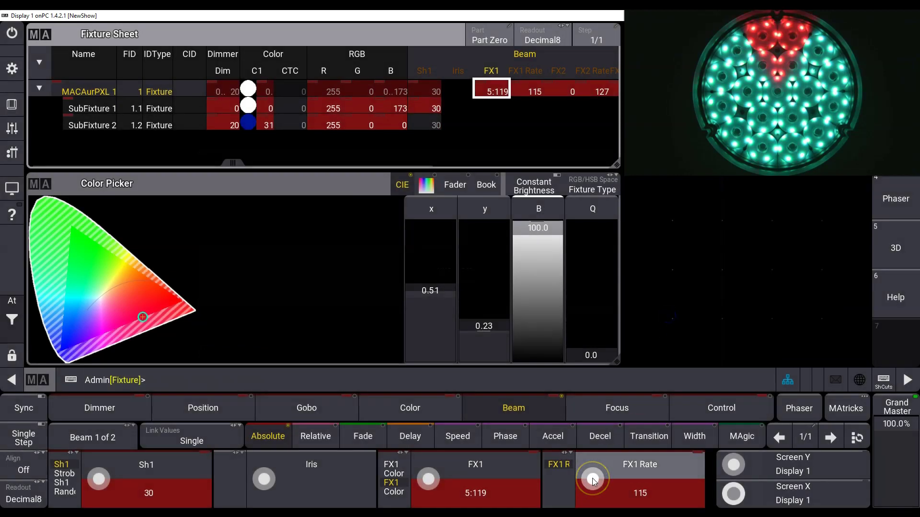
Raise the FX1 Rate of MACAurPXL 1 to 170
scroll(593, 481, up, 5)
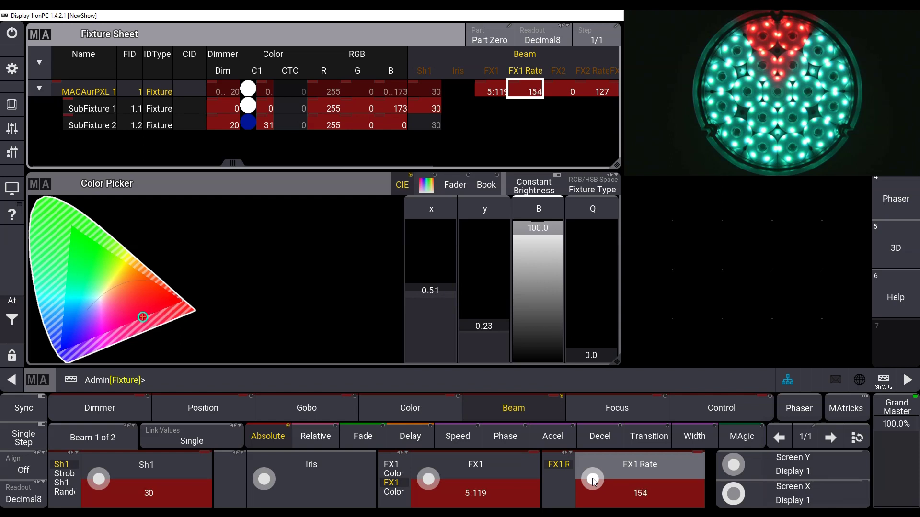
scroll(593, 481, up, 8)
scroll(593, 480, up, 2)
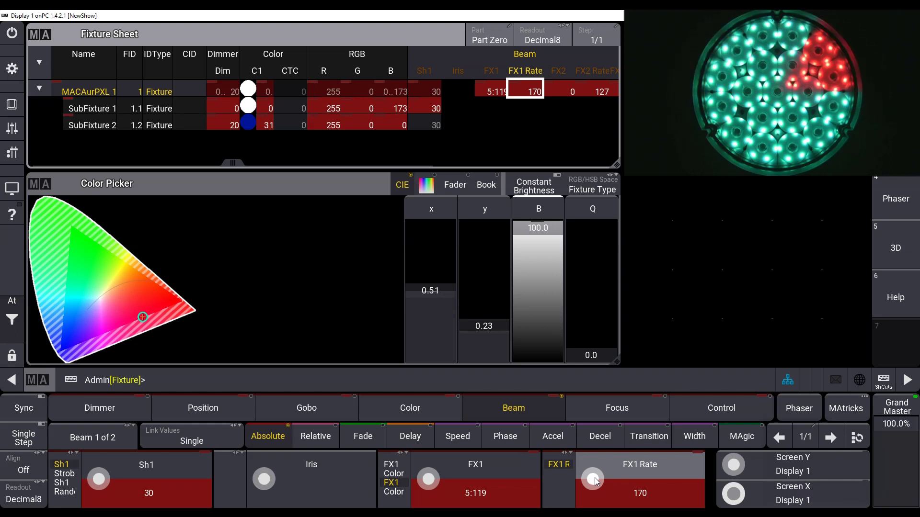
Change the FX1 effect of MACAurPXL 1 to Aura Horizontal Line
click(462, 470)
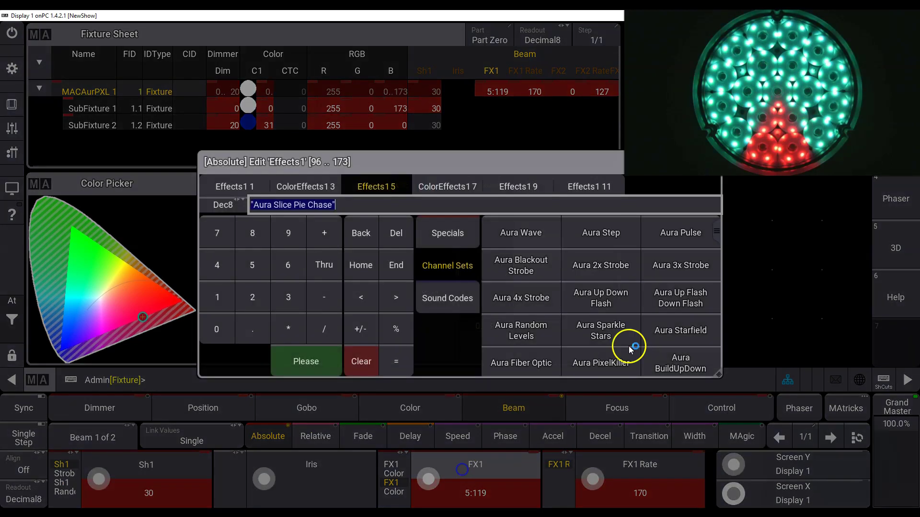
drag(720, 232, 713, 296)
click(682, 301)
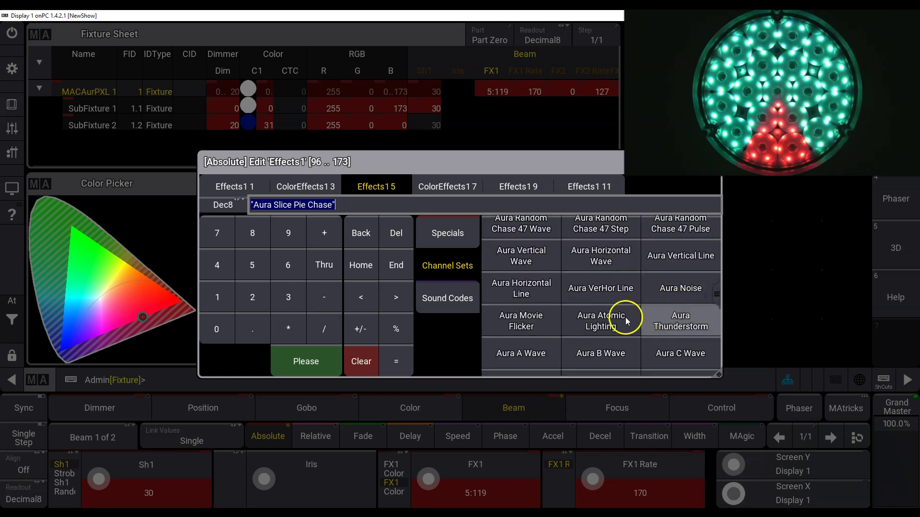
click(531, 293)
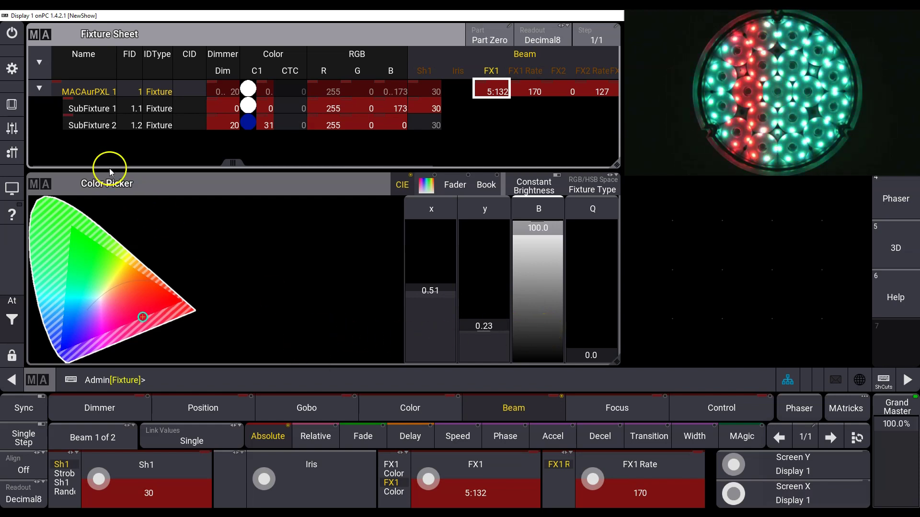
Select SubFixture 2 and set its C1 color wheel to Open
click(92, 125)
click(402, 408)
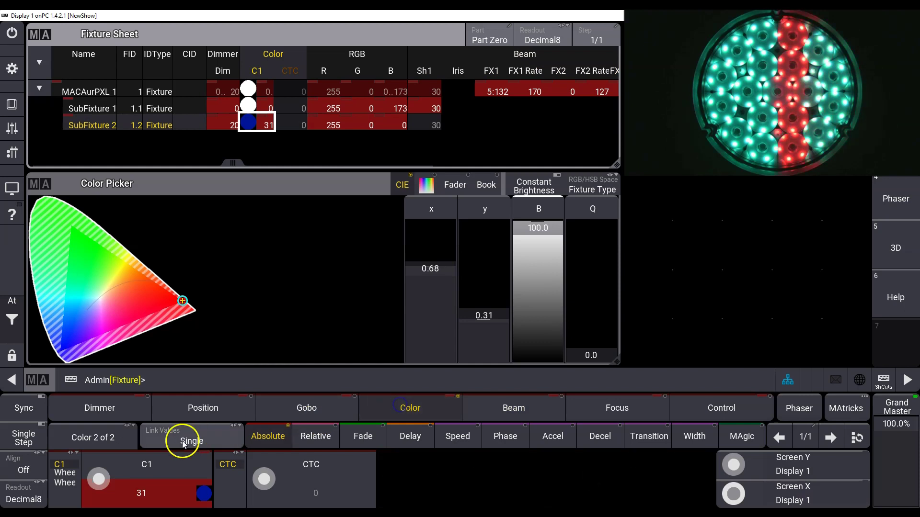
click(165, 470)
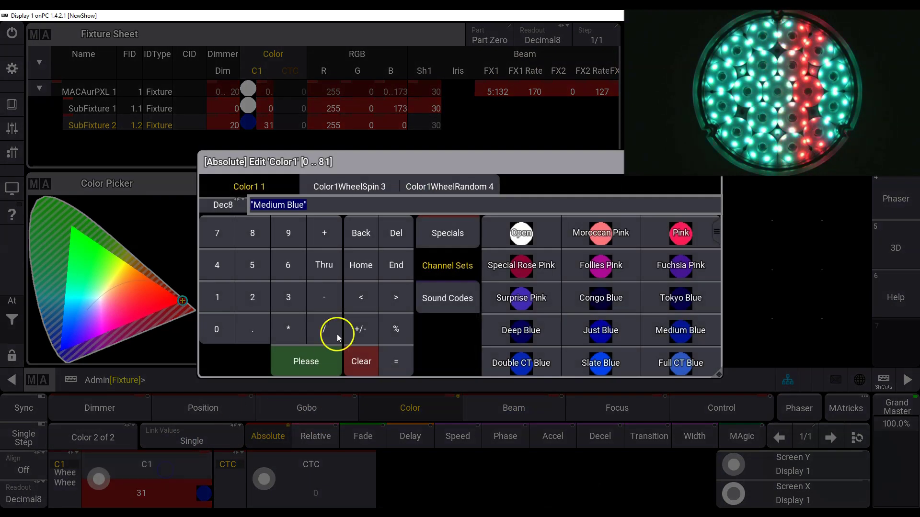
click(515, 237)
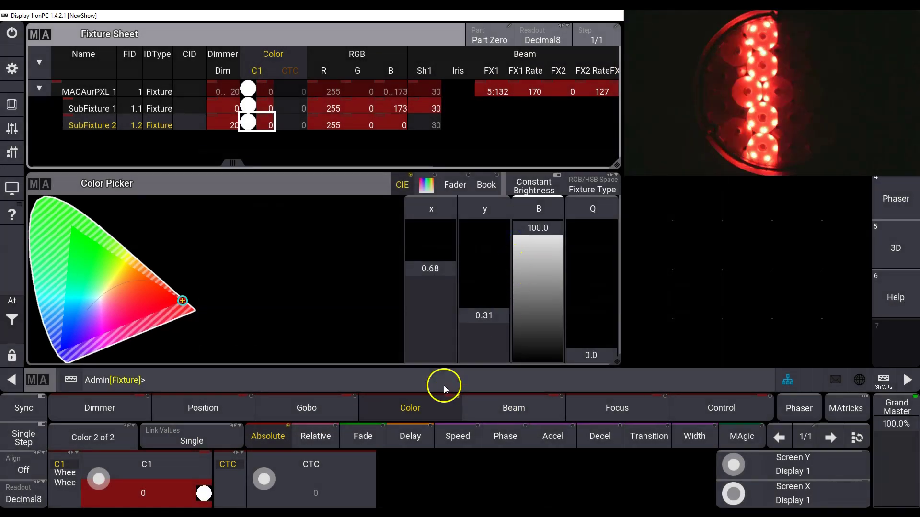
Select the main fixture MACAurPXL 1 and change its FX1 effect to Aura A Wave
click(93, 91)
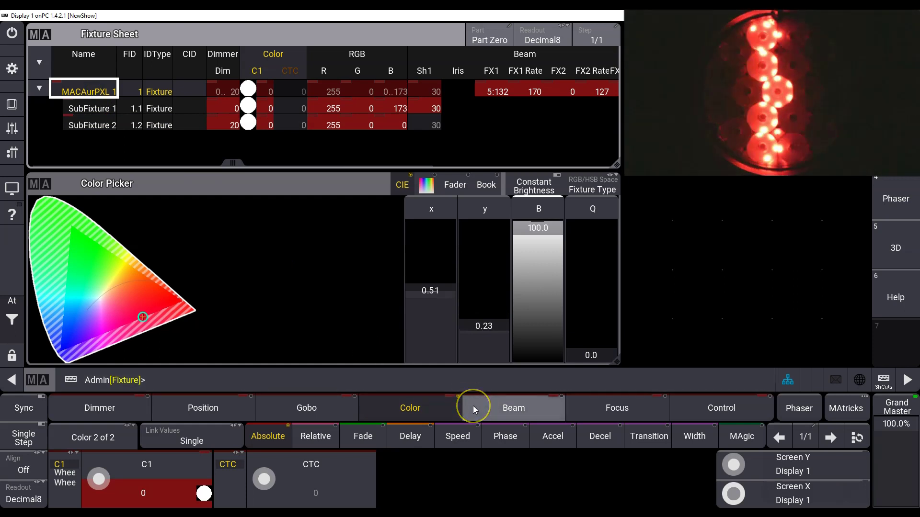
click(551, 405)
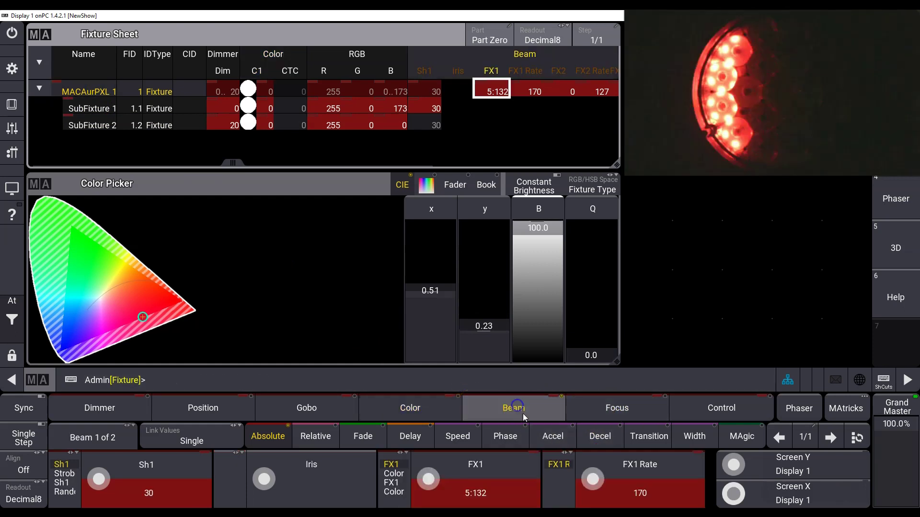
click(524, 458)
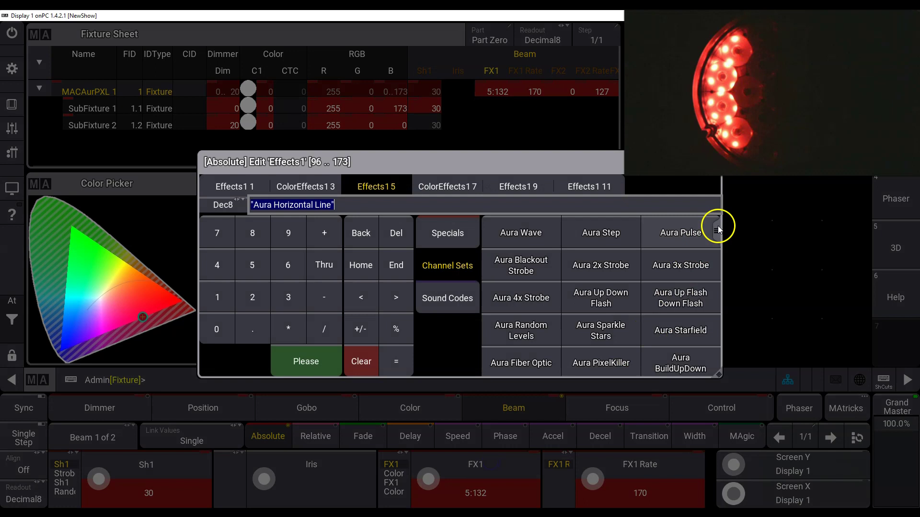
drag(718, 230, 717, 304)
click(551, 269)
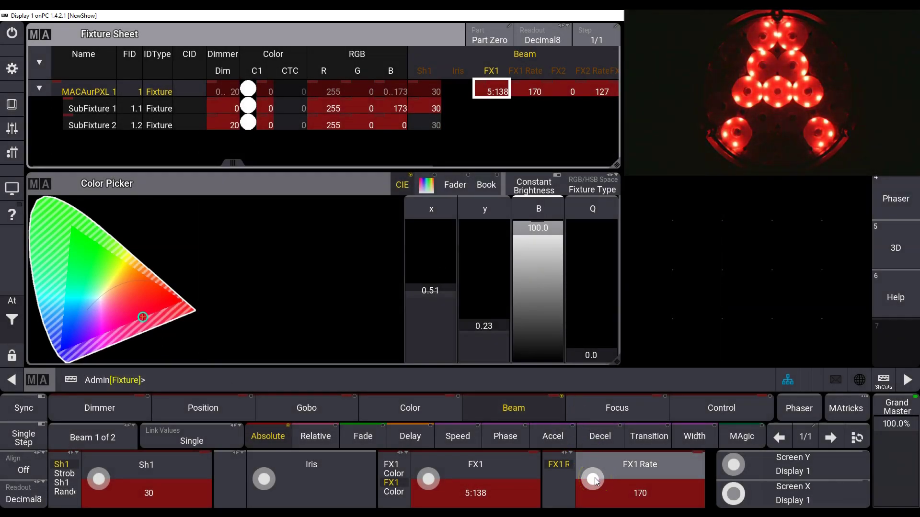
Reduce the FX1 Rate of MACAurPXL 1 to 128
scroll(594, 480, down, 8)
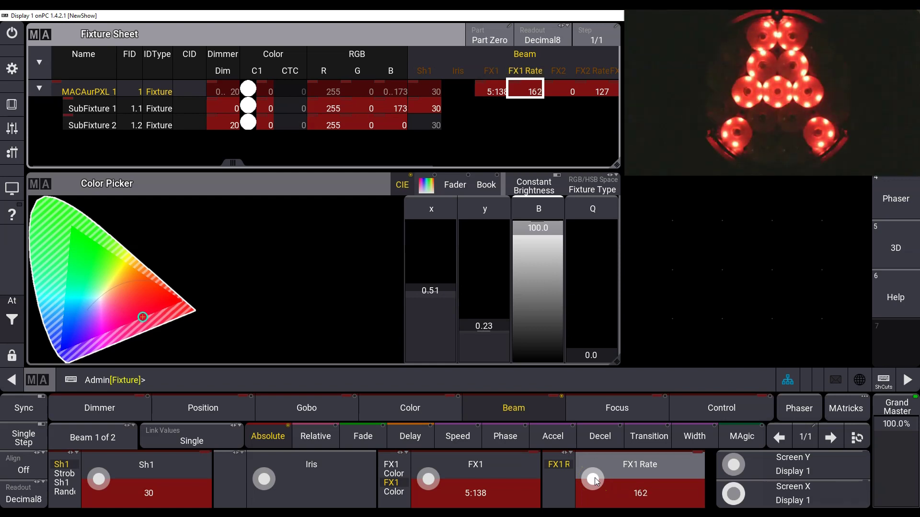
scroll(594, 481, down, 4)
scroll(594, 480, down, 15)
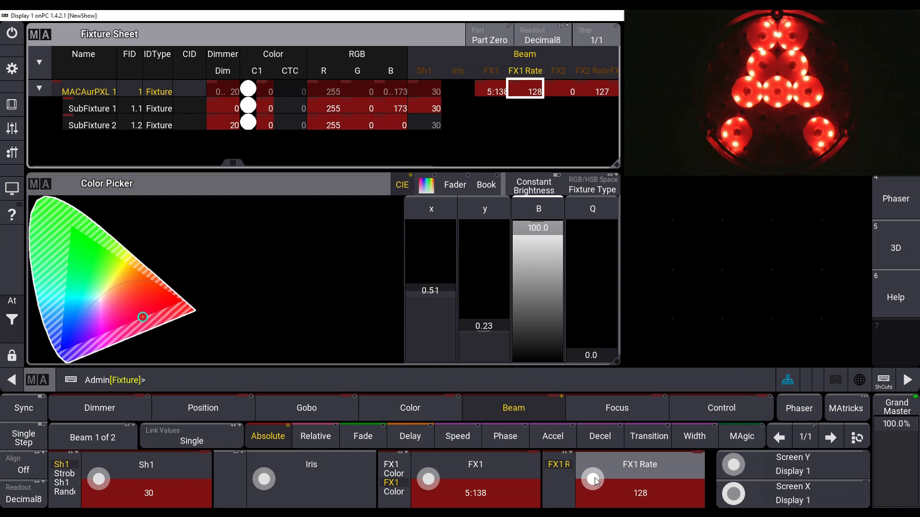
Change the FX1 effect of MACAurPXL 1 to Aura C Wave
click(471, 467)
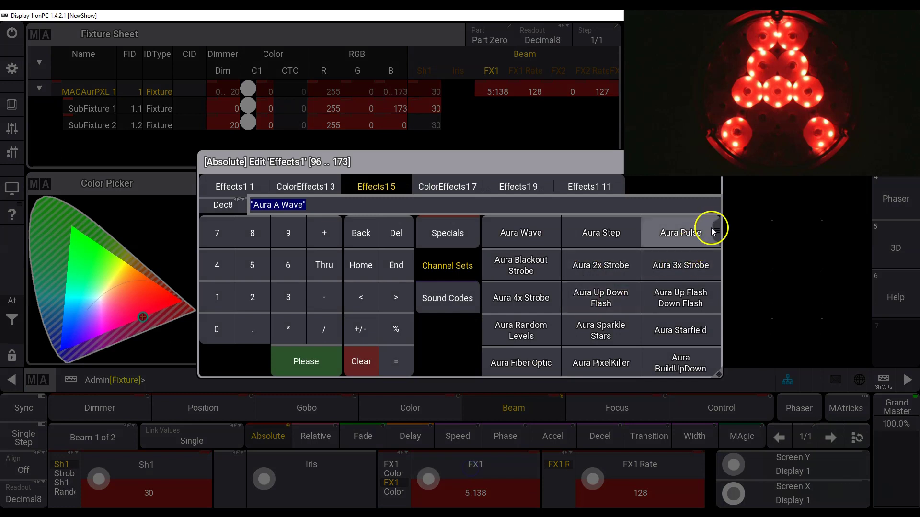
drag(717, 231, 712, 301)
click(674, 296)
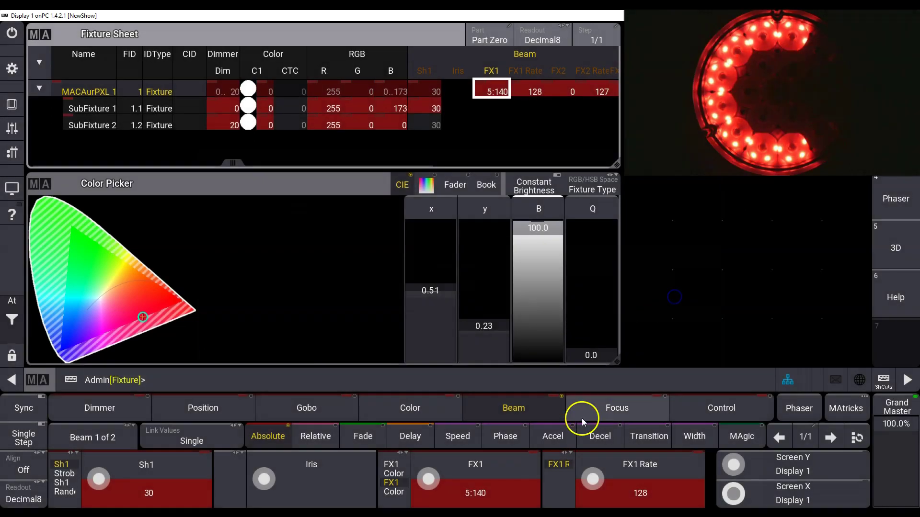
Change the FX1 effect to Aura G Wave and shift the FX1 Rate to 127 and back to 128
click(476, 464)
drag(716, 232, 709, 315)
click(528, 309)
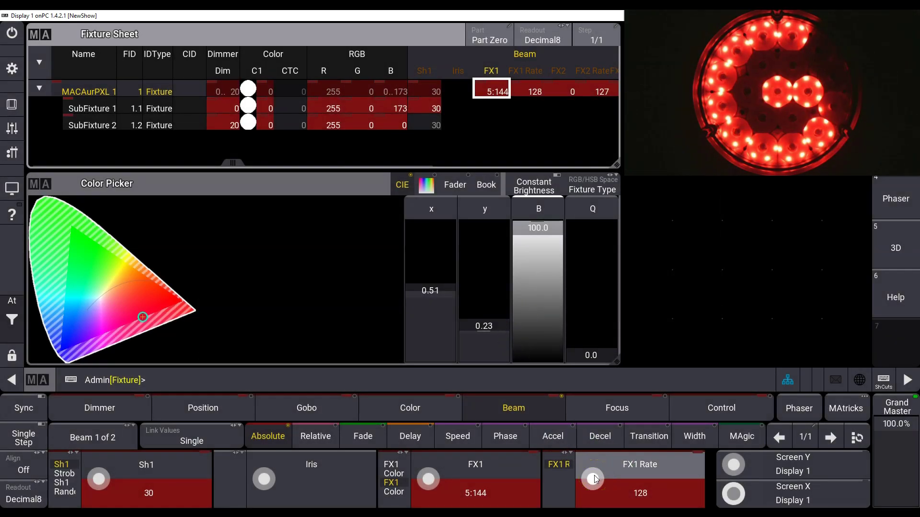
scroll(594, 479, down, 1)
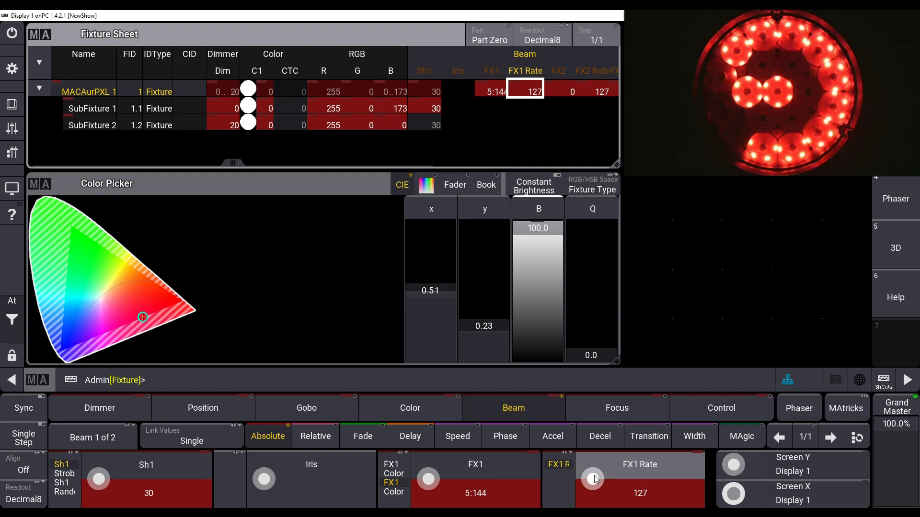
scroll(594, 479, up, 1)
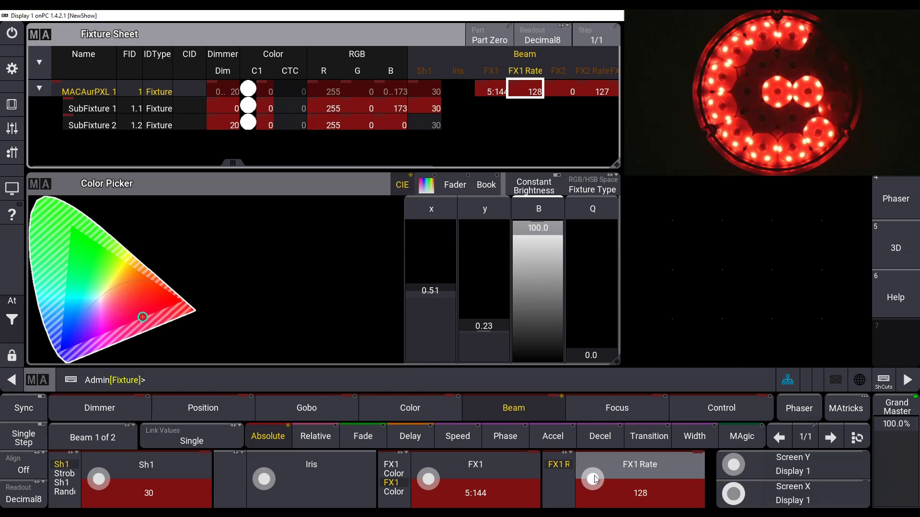
Set FX1 to the color effect Aura Swimming Pool and raise the FX1 Rate to 154
click(512, 462)
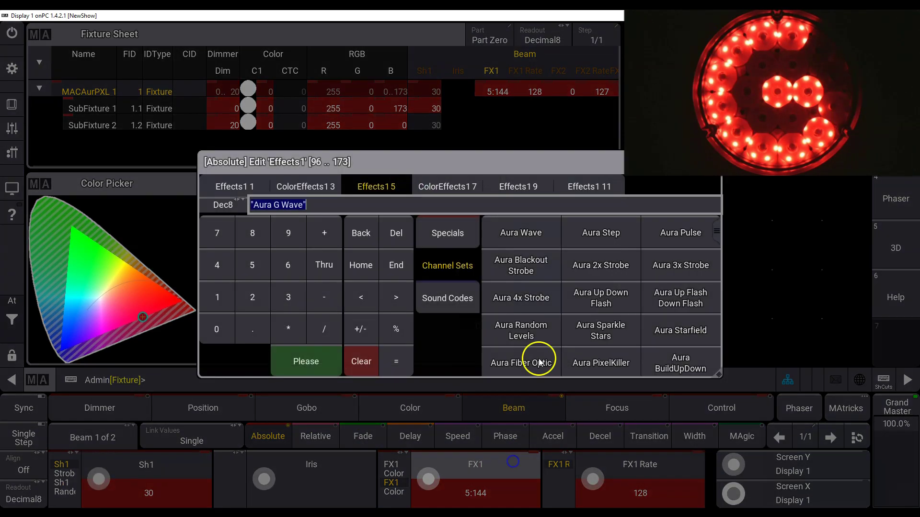
click(450, 189)
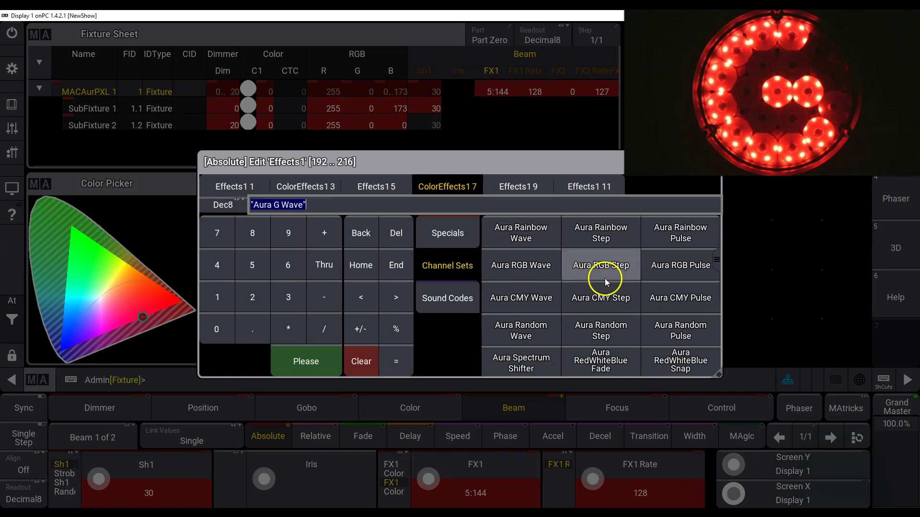
drag(717, 259, 721, 361)
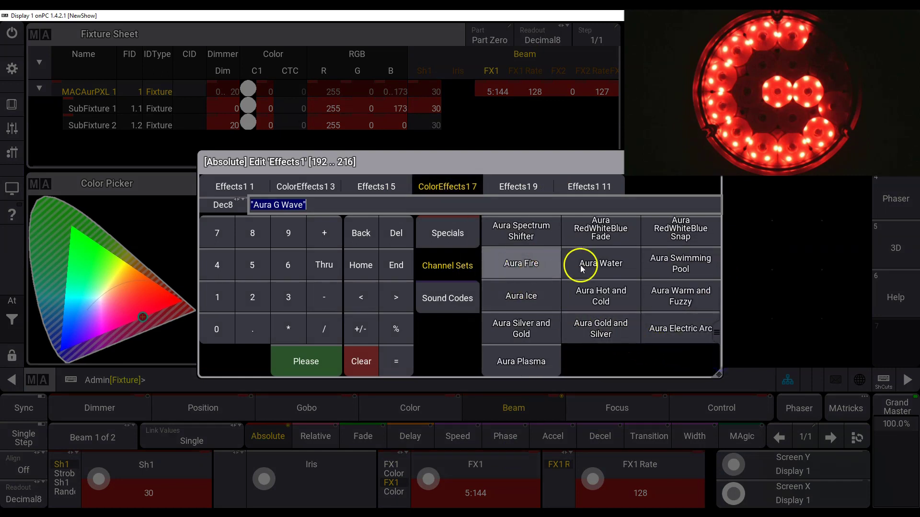
click(673, 270)
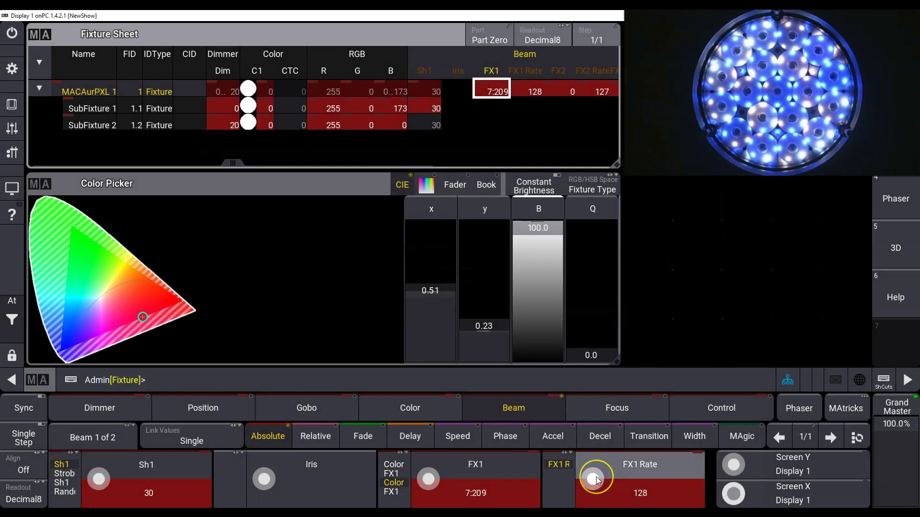
scroll(596, 479, up, 1)
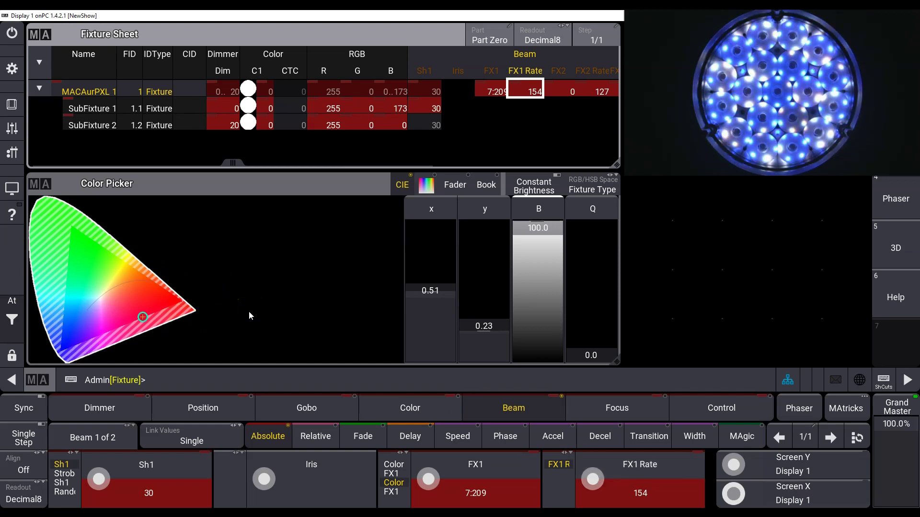
Change the FX1 effect of MACAurPXL 1 to the combined beam and aura effect Full Welding
click(468, 465)
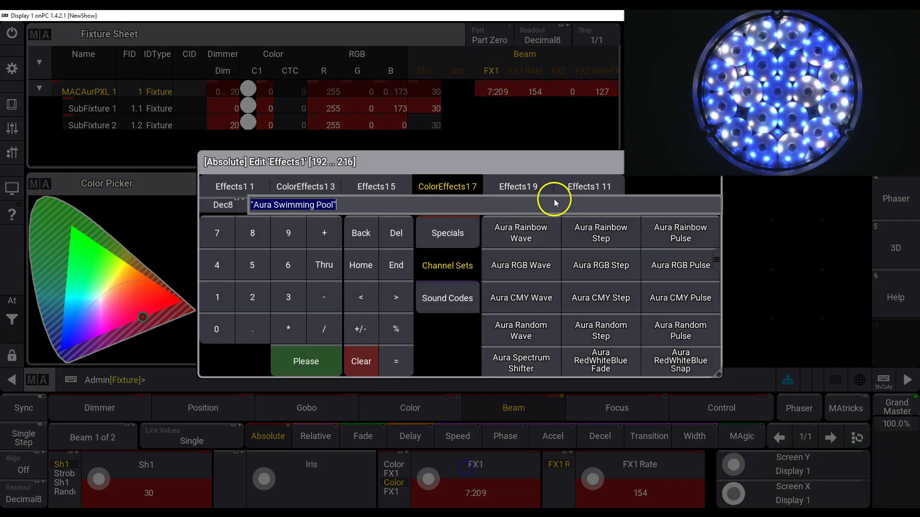
click(527, 186)
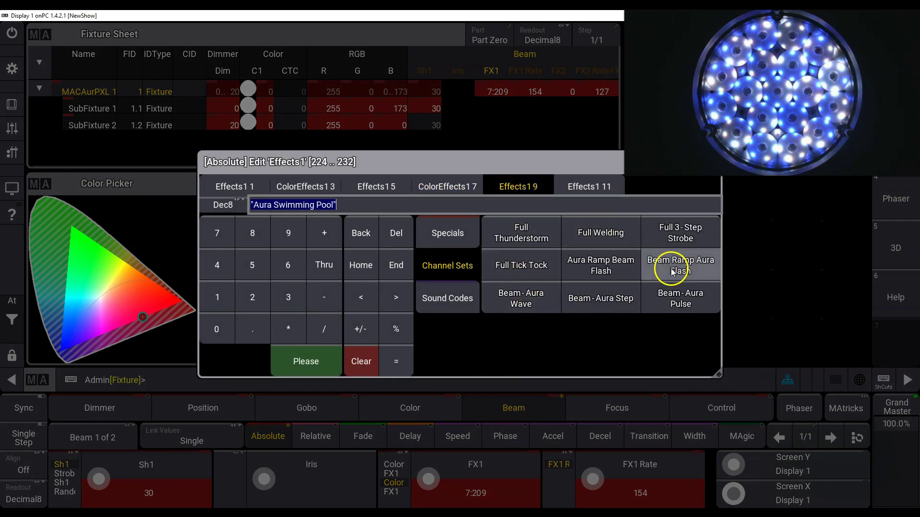
click(597, 234)
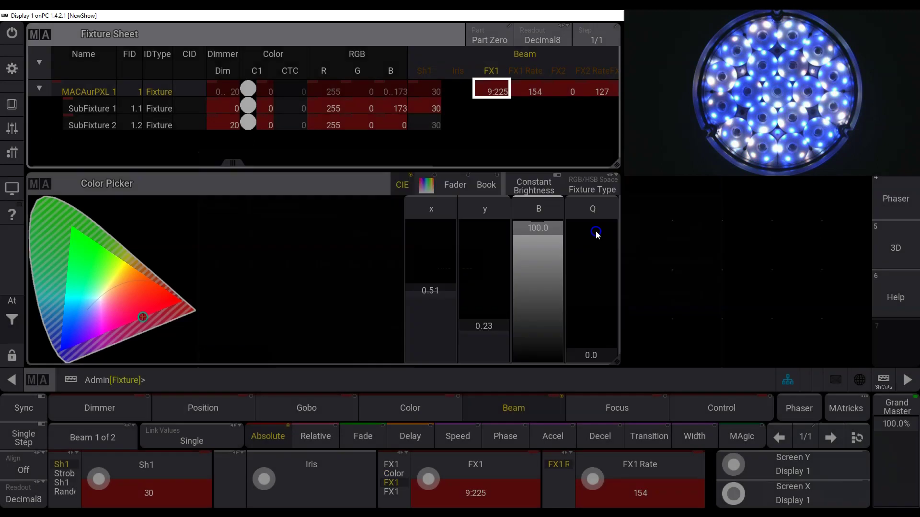
Select SubFixture 1 and raise its dimmer to 8
click(85, 109)
click(94, 409)
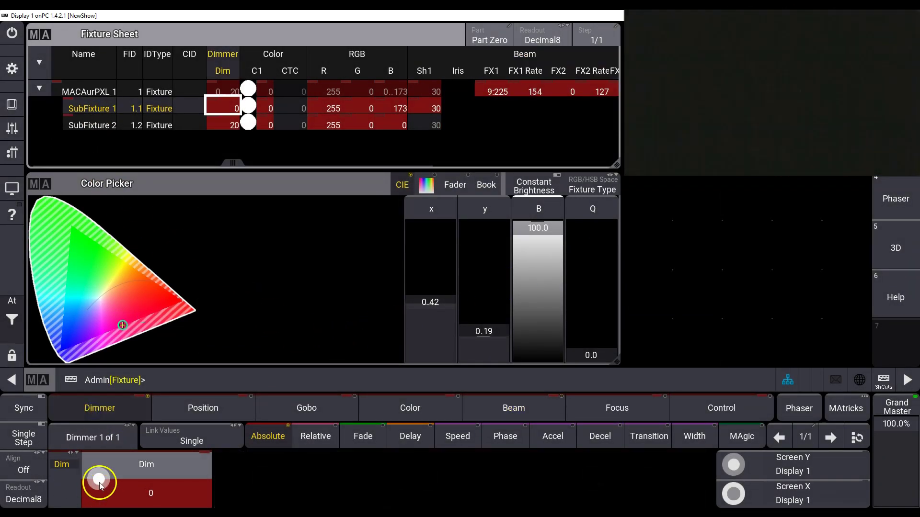
scroll(99, 481, up, 8)
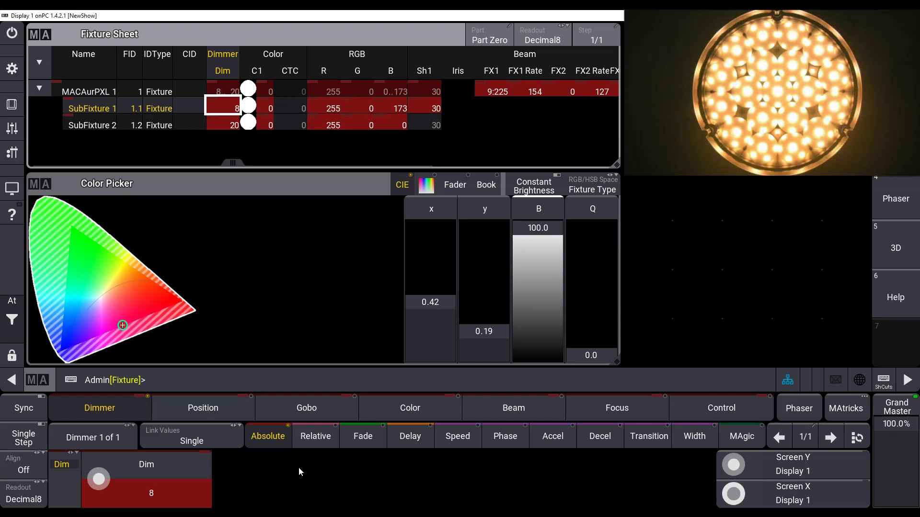
click(253, 200)
Select the main fixture MACAurPXL 1, change its FX1 effect to Aura Splash and raise the FX1 Rate to 158
click(91, 91)
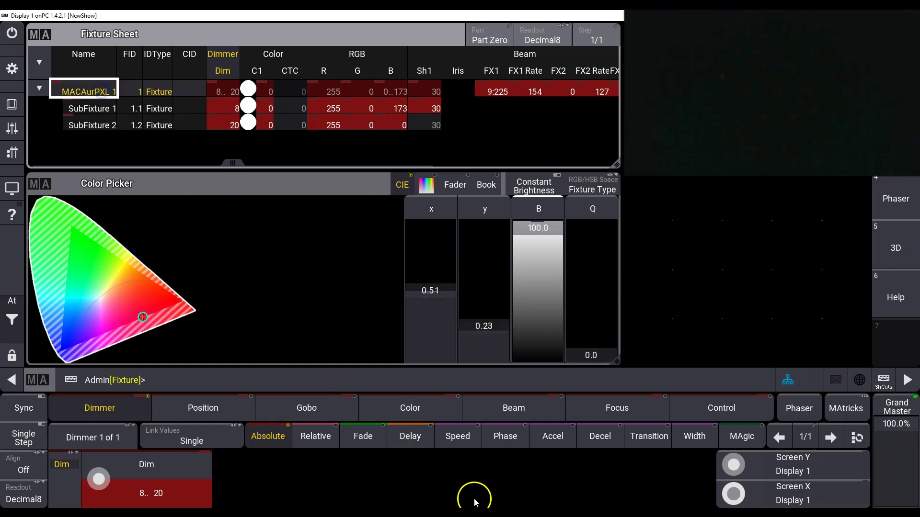
click(513, 408)
click(511, 470)
click(504, 470)
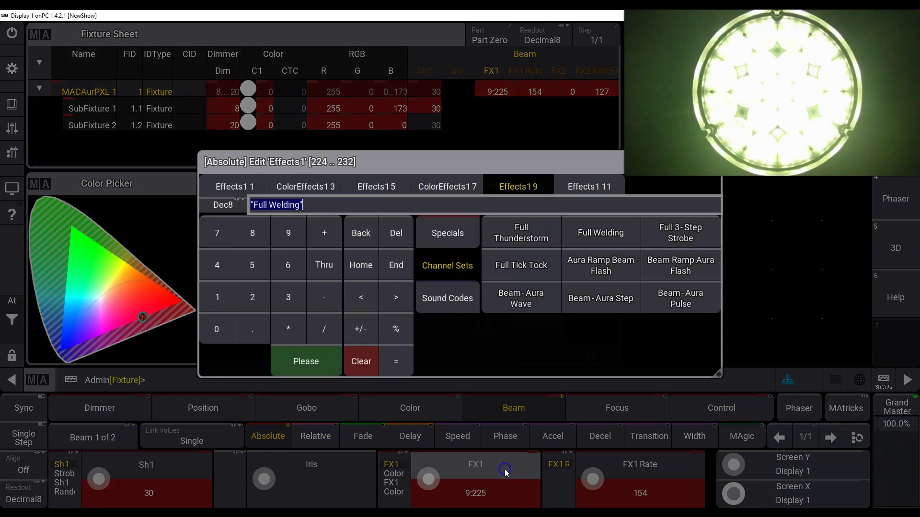
click(583, 186)
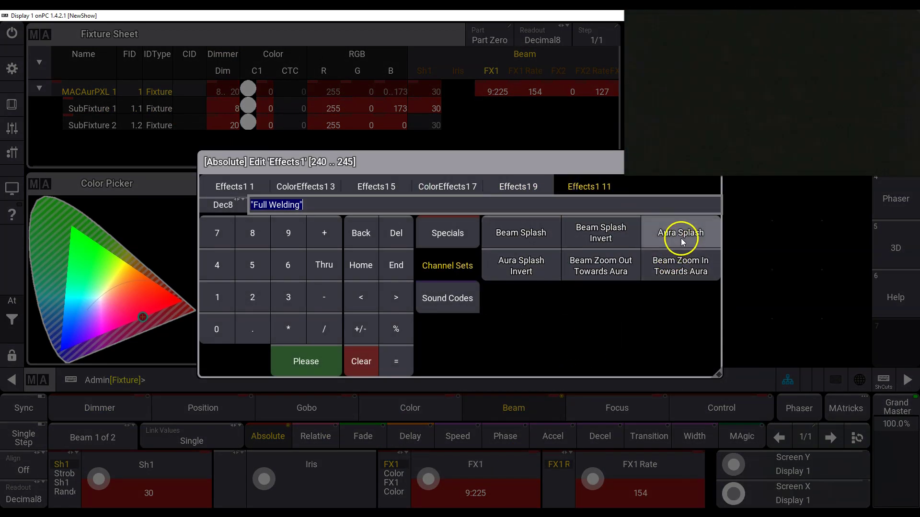
click(681, 238)
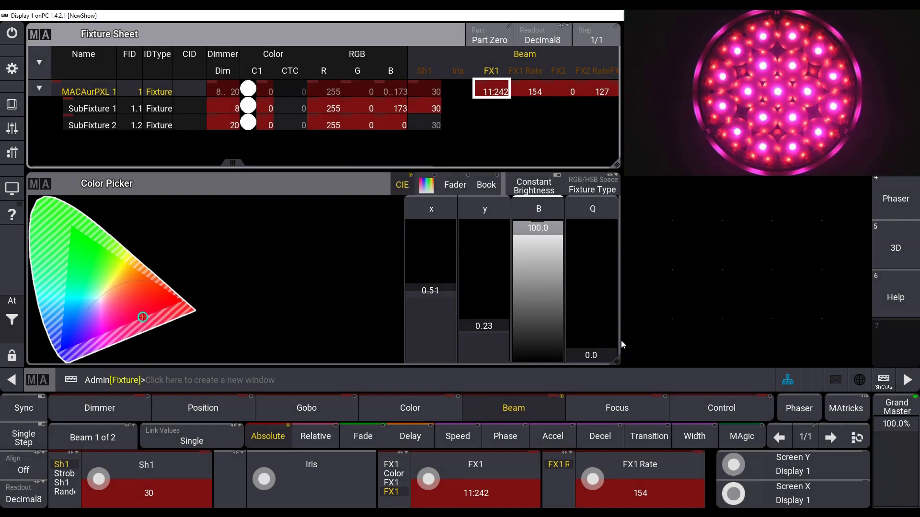
click(594, 491)
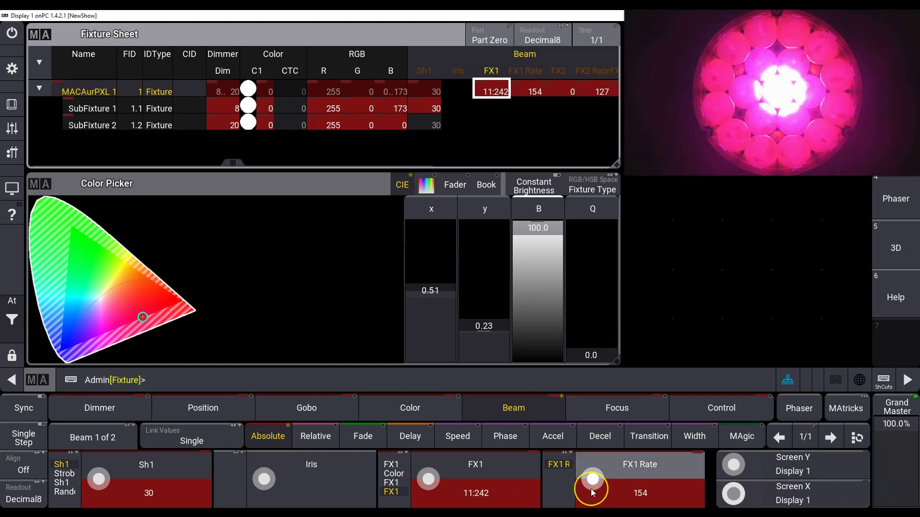
drag(592, 484, 592, 483)
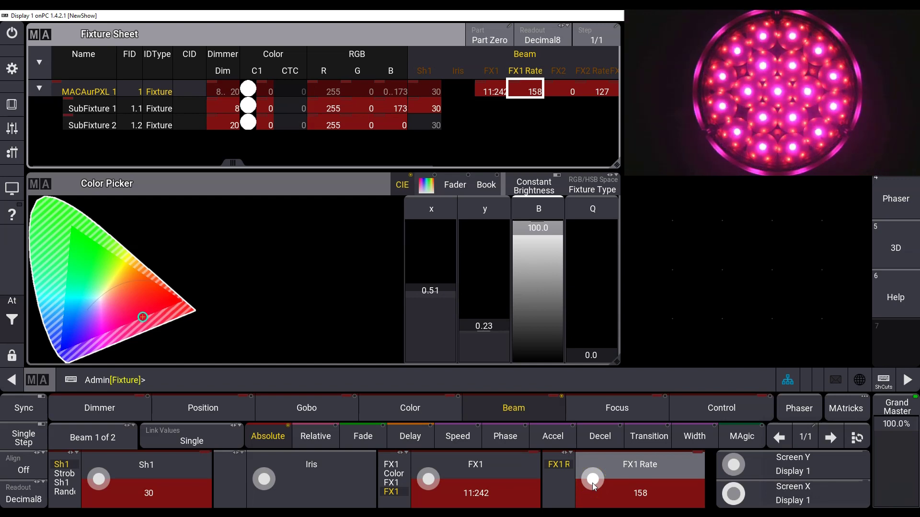
Set the FX1 effect of MACAurPXL 1 to No Effect
click(494, 473)
click(249, 181)
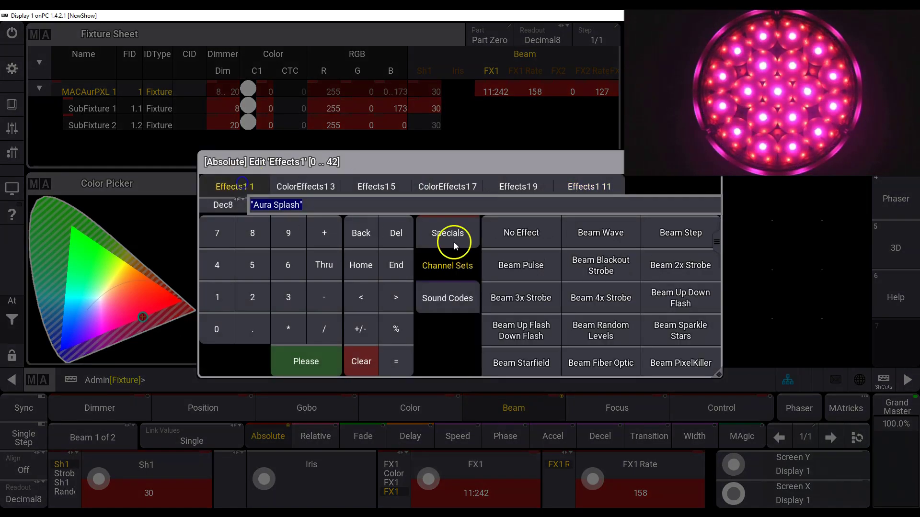
click(527, 234)
click(528, 256)
click(238, 375)
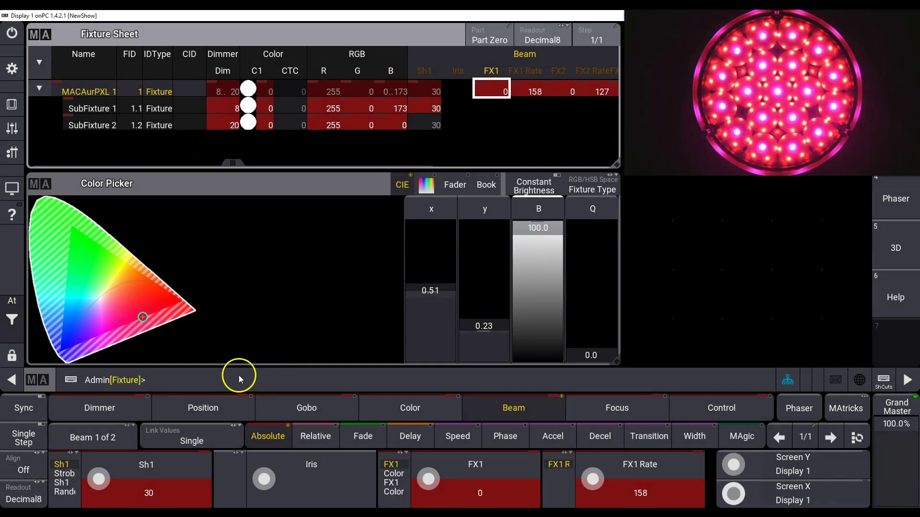
Select SubFixture 1 and lower its dimmer to 0
click(95, 111)
mouse_move(99, 479)
mouse_down()
mouse_move(114, 474)
mouse_move(100, 481)
mouse_up()
click(104, 446)
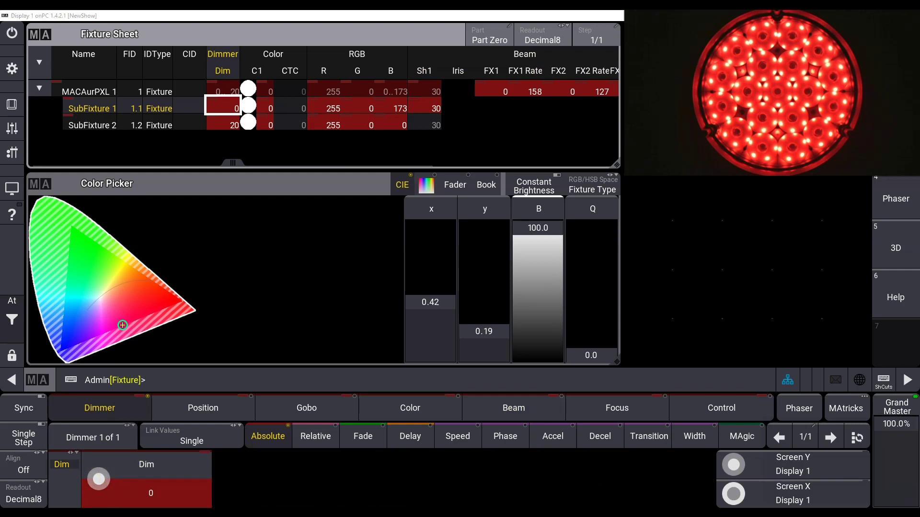
Switch to P3-PC System Processor to view the video mapped onto the fixture's pixels, and return to grandMA3 onPC
key(alt+Tab)
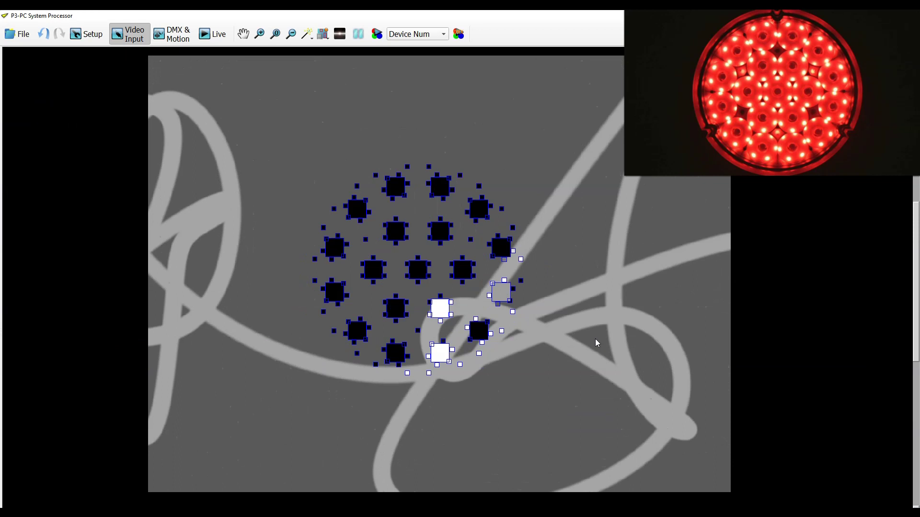
key(alt+Tab)
click(316, 437)
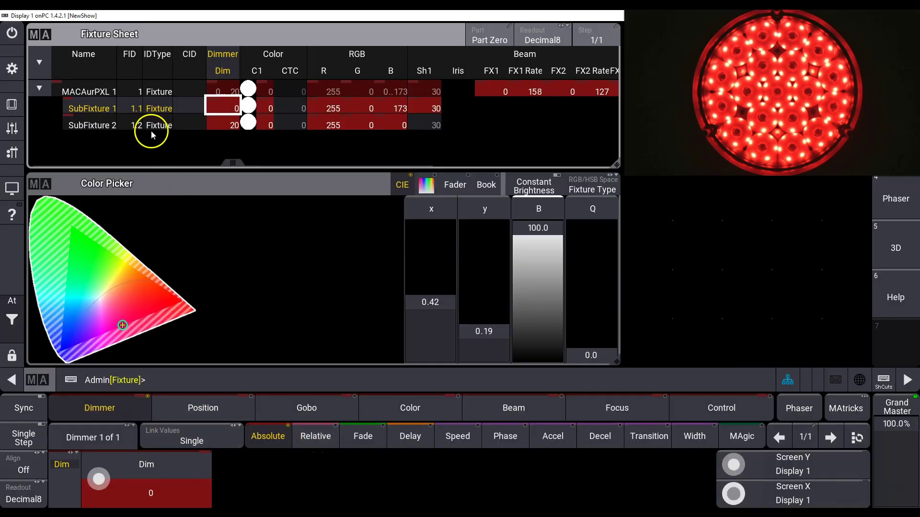
Select SubFixture 2 and examine the options offered in its Playmode 1, 2 and 3 ranges without changing the value
click(96, 126)
click(307, 408)
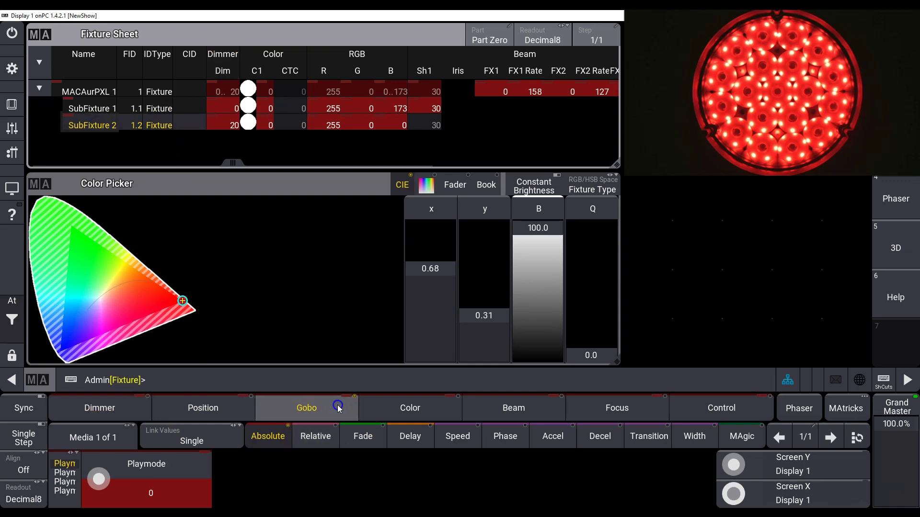
click(168, 459)
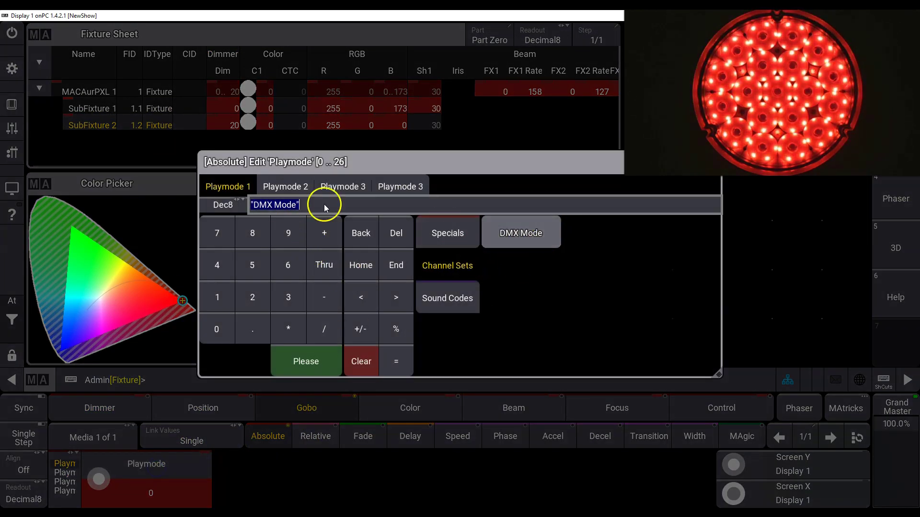
click(283, 186)
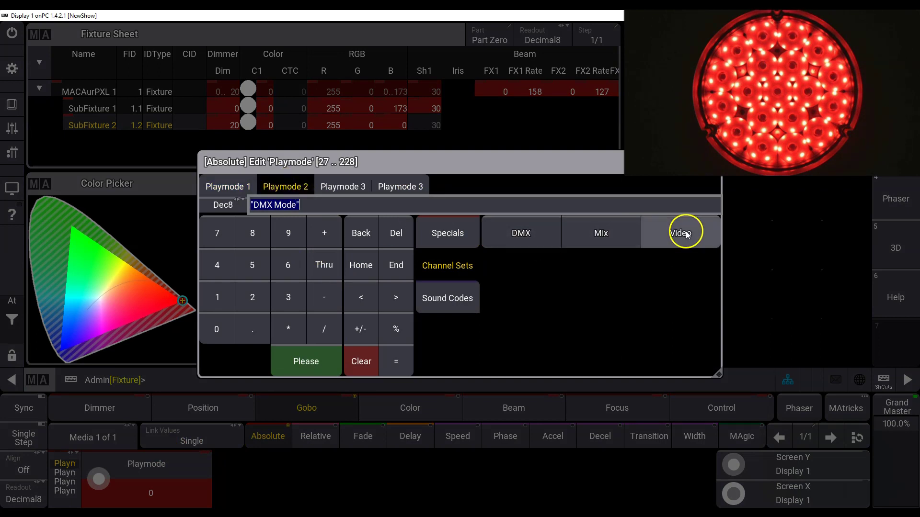
click(344, 190)
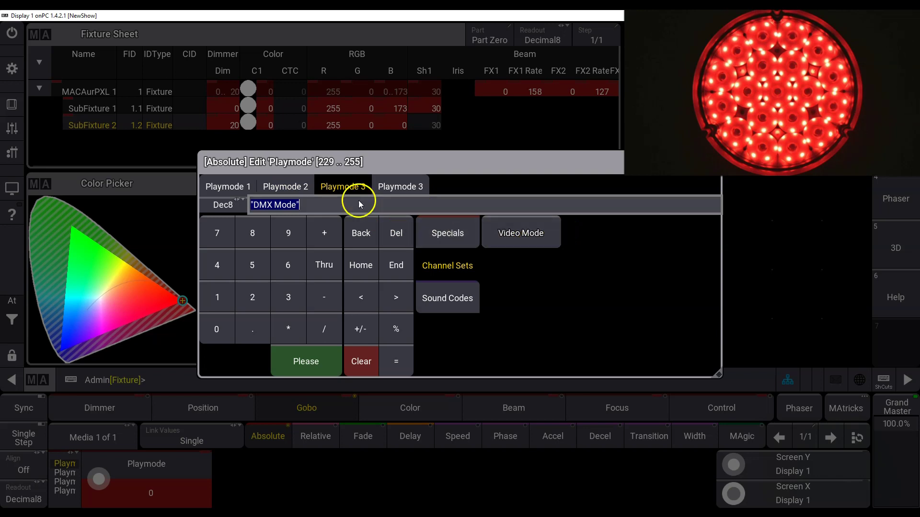
click(226, 186)
click(733, 184)
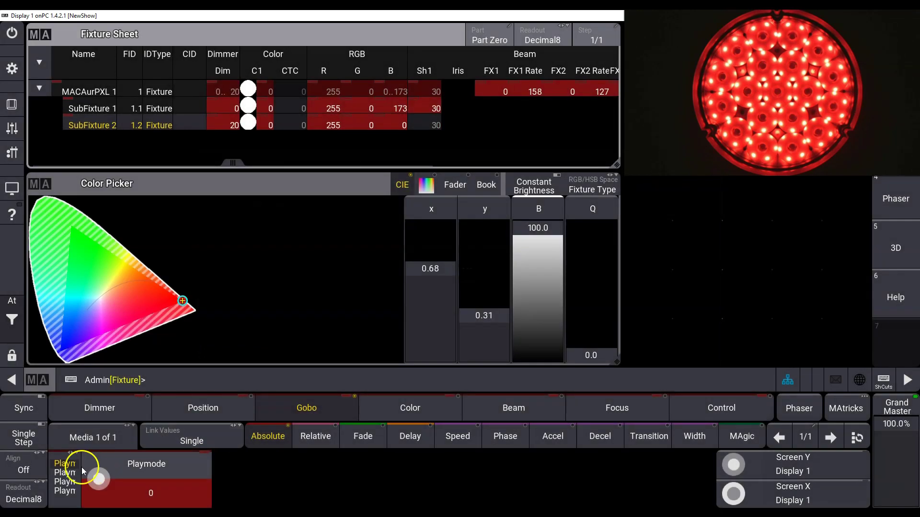
Fade SubFixture 2's Playmode 2 up to 224 and back down to 27, and set the second Playmode 3 range to 255
click(79, 473)
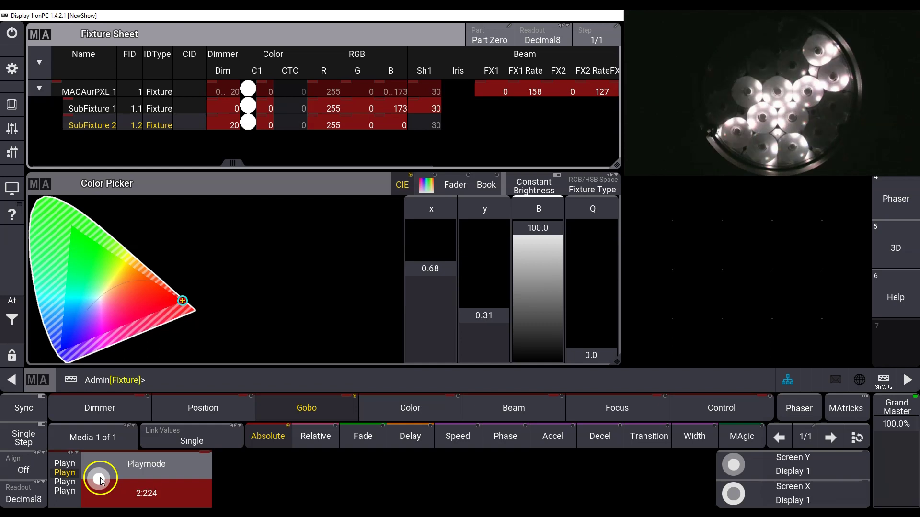
scroll(101, 481, down, 2)
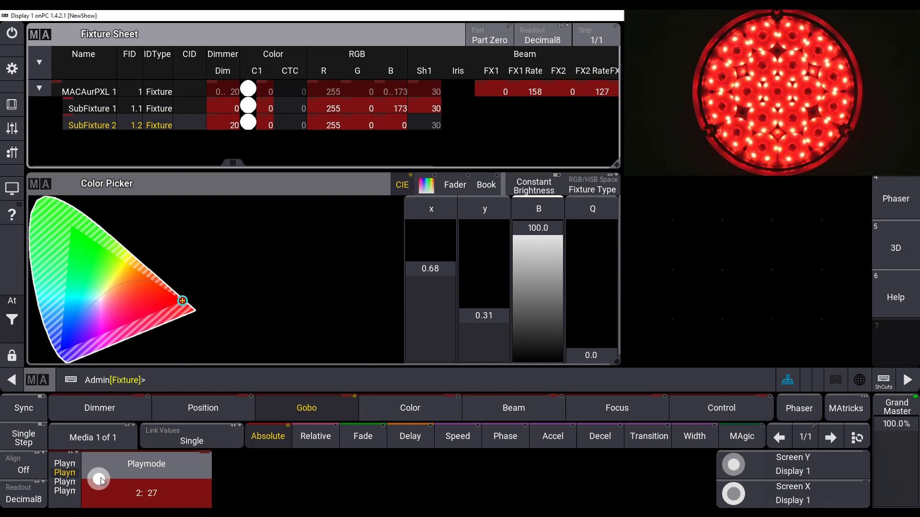
click(102, 480)
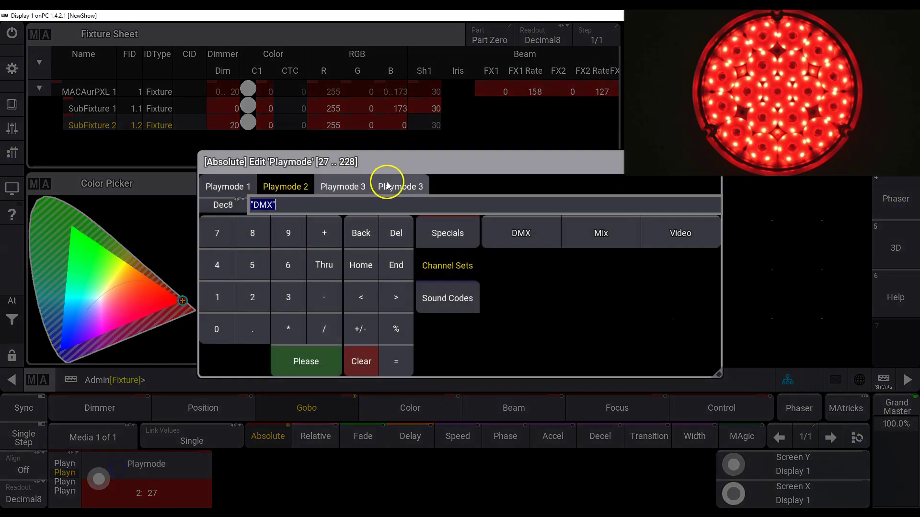
click(388, 186)
click(525, 231)
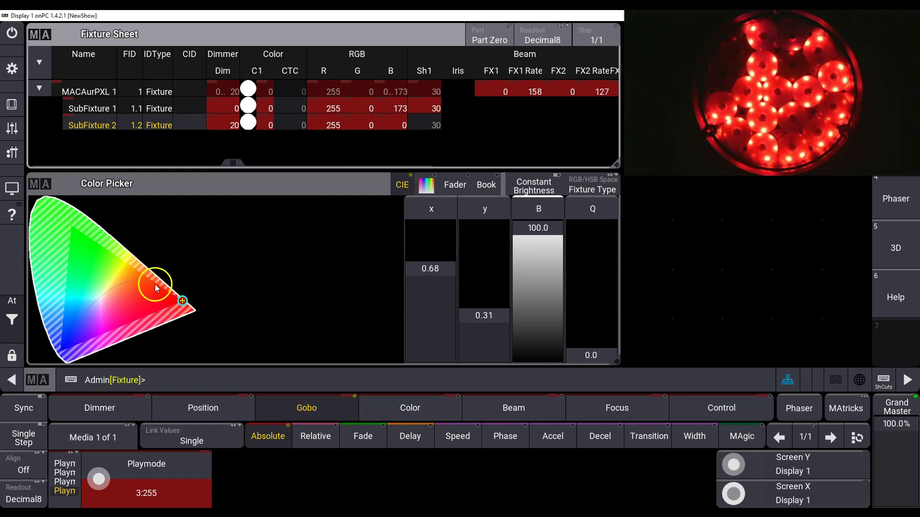
Change SubFixture 2's color to magenta with R 255, G 0, B 198 and lower its dimmer to 0
mouse_move(182, 300)
mouse_down()
mouse_move(133, 304)
mouse_move(60, 358)
mouse_move(65, 258)
mouse_move(105, 268)
mouse_move(105, 345)
mouse_move(122, 341)
mouse_up()
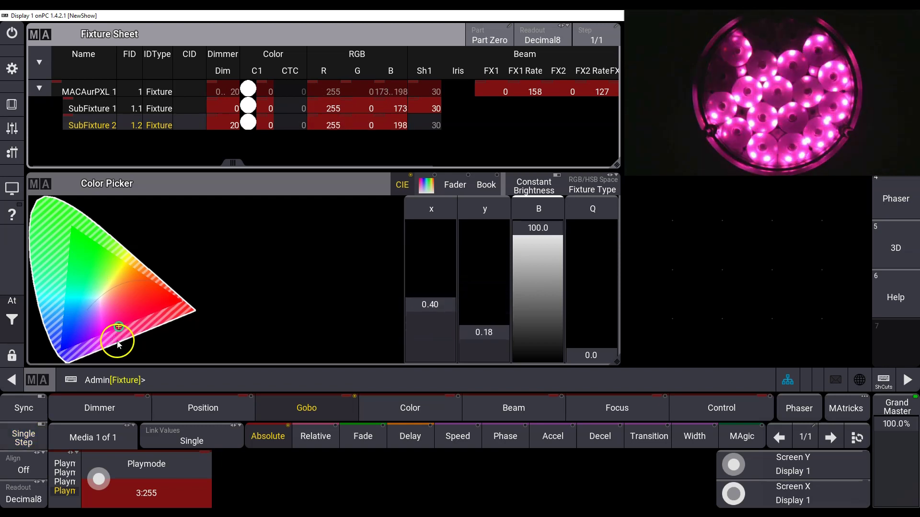
click(75, 406)
drag(98, 470, 102, 479)
Select SubFixture 1, raise its dimmer to 8 and change its color to pure blue with B 255
click(90, 108)
mouse_move(122, 325)
mouse_down()
mouse_move(68, 347)
mouse_move(98, 364)
mouse_move(67, 348)
mouse_move(52, 360)
mouse_move(92, 355)
mouse_up()
Examine the Playmode 1, 2 and 3 options of SubFixture 1 without changing the value
click(308, 410)
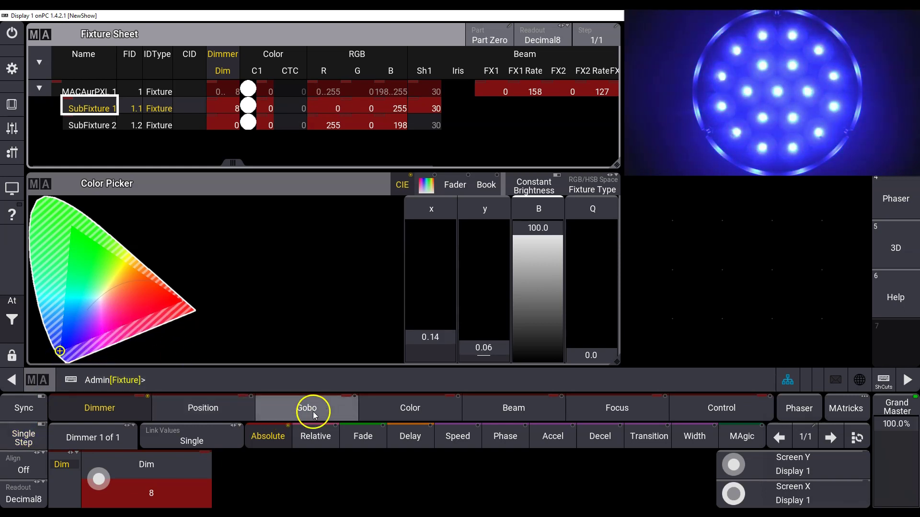
click(175, 466)
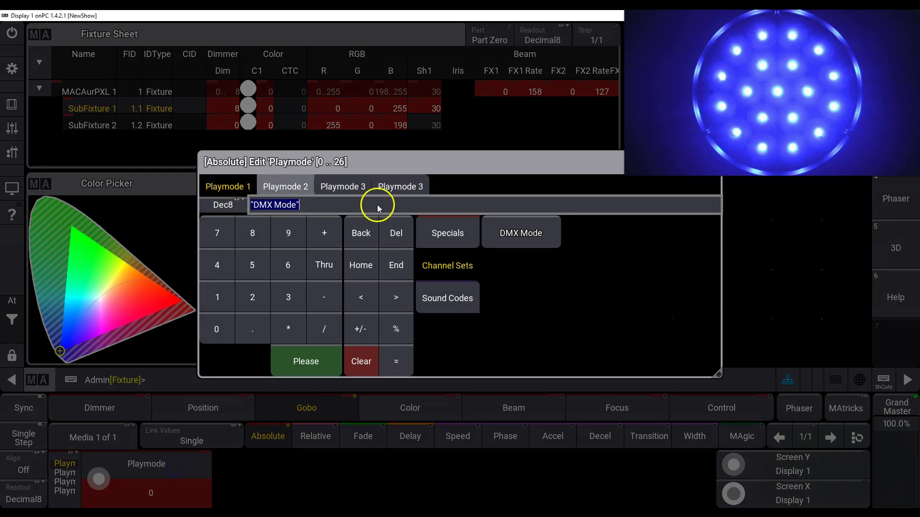
click(297, 188)
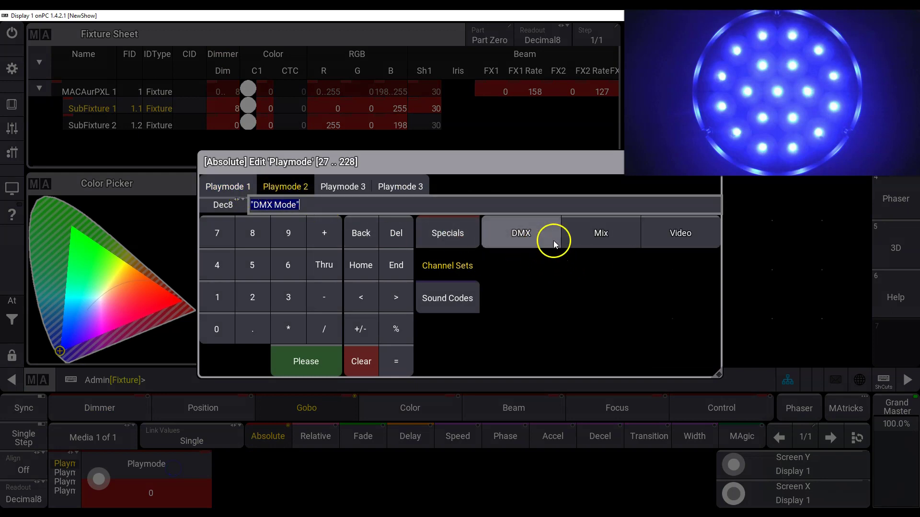
click(349, 188)
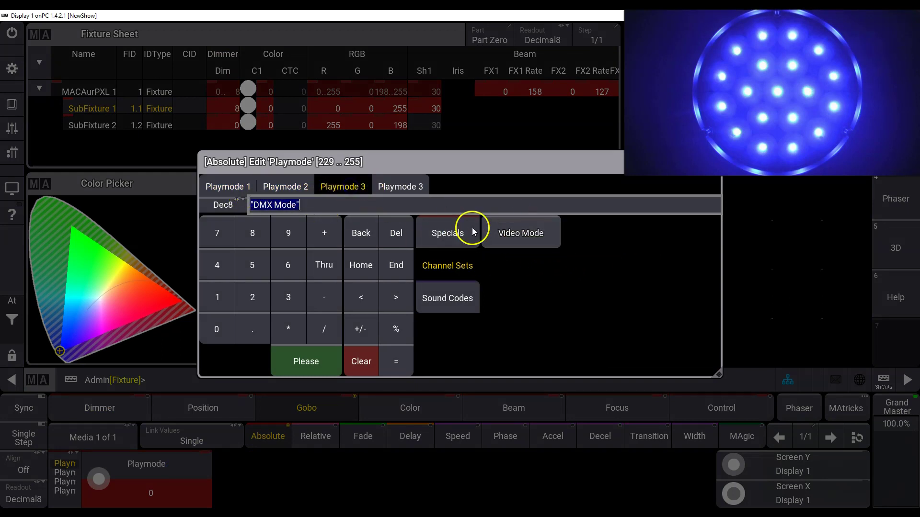
click(232, 186)
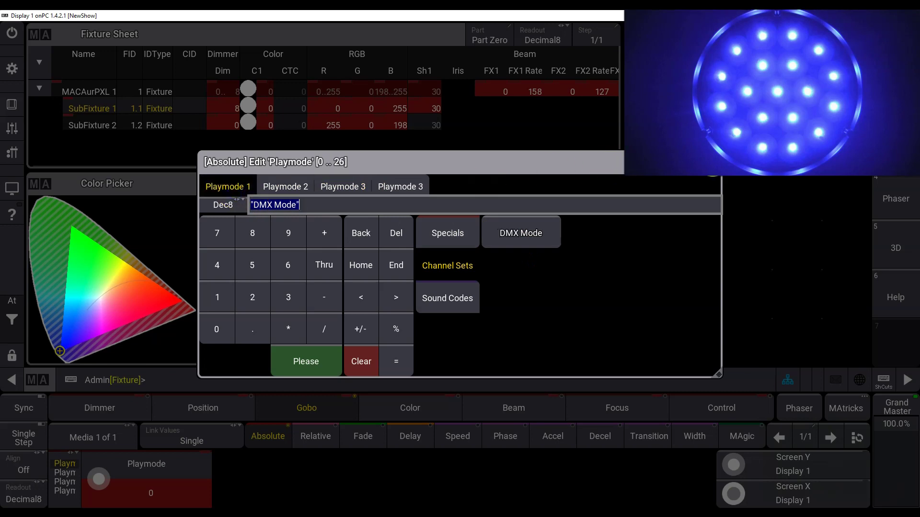
click(708, 162)
Switch SubFixture 1 to Playmode 2 and gradually fade it from DMX toward Video, up to 220
click(98, 480)
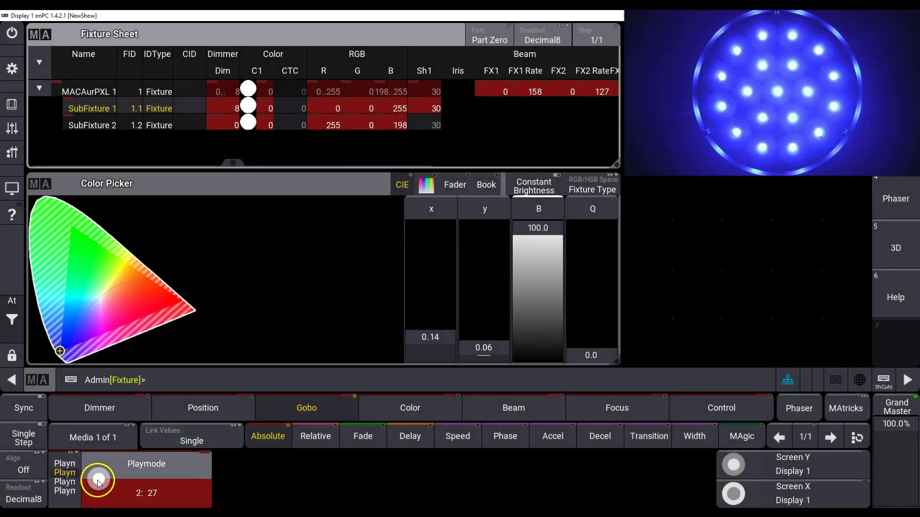
scroll(99, 480, up, 20)
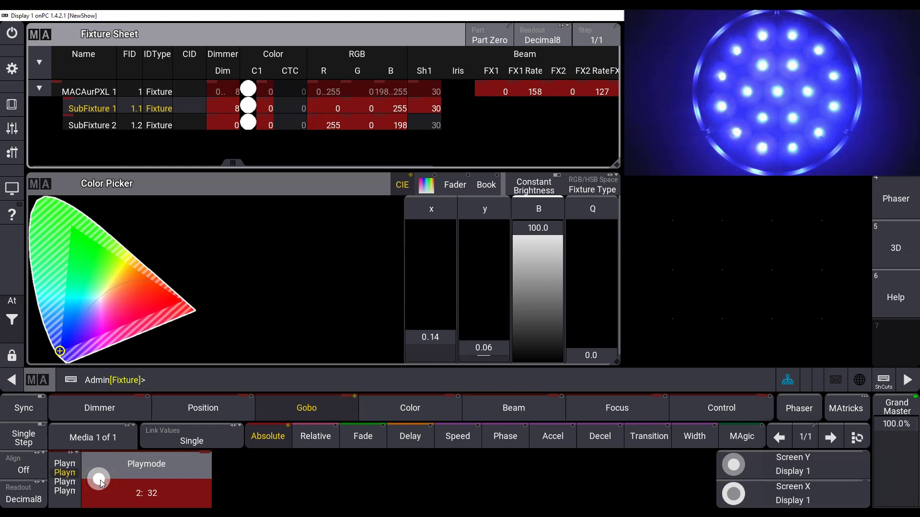
scroll(100, 480, up, 20)
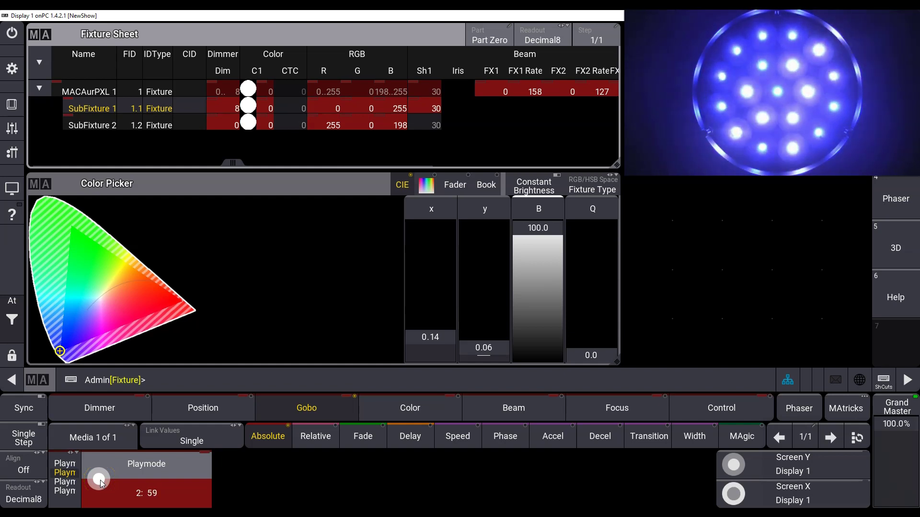
scroll(100, 480, up, 20)
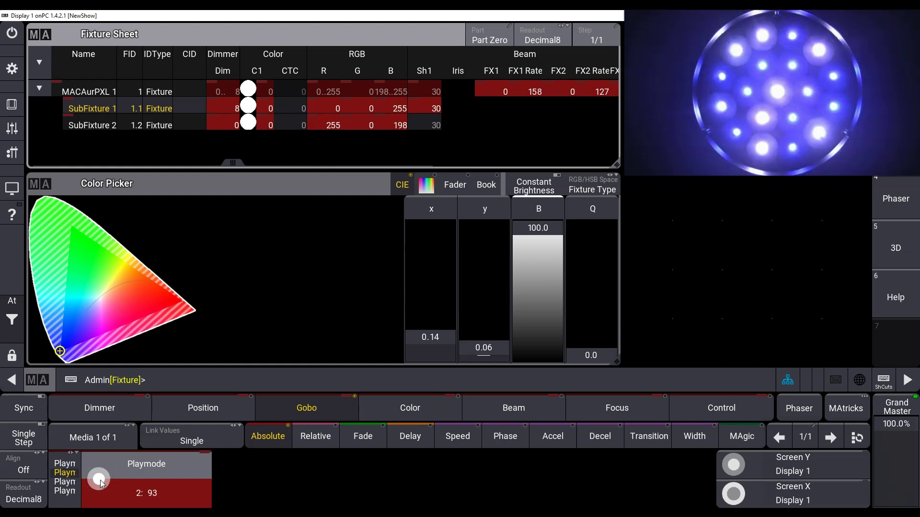
scroll(99, 480, up, 20)
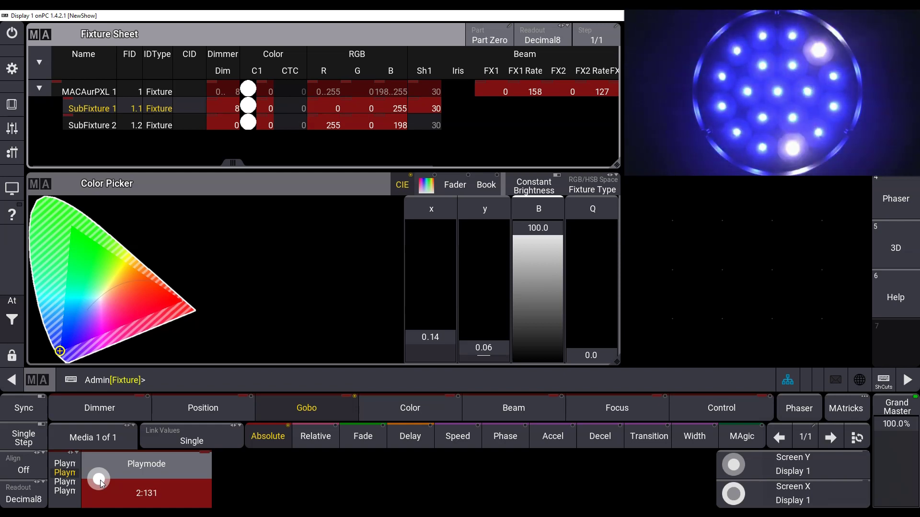
scroll(100, 480, up, 20)
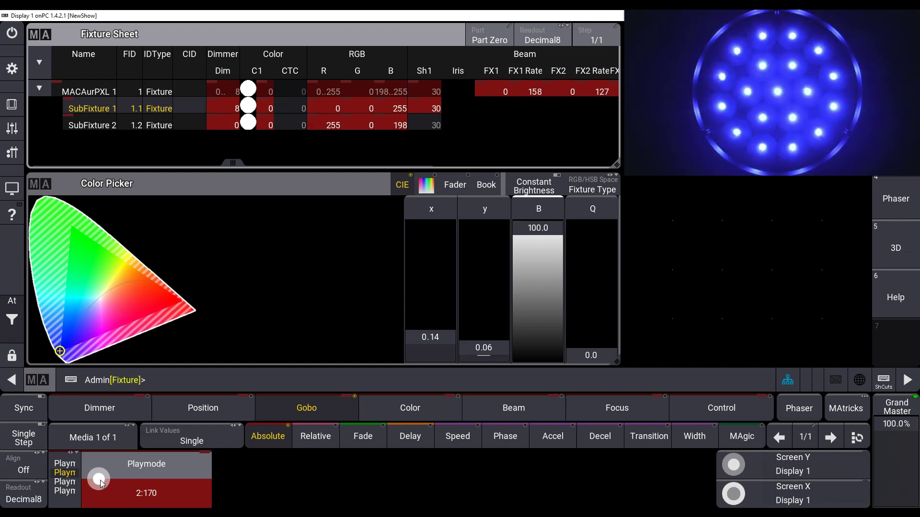
scroll(100, 480, up, 20)
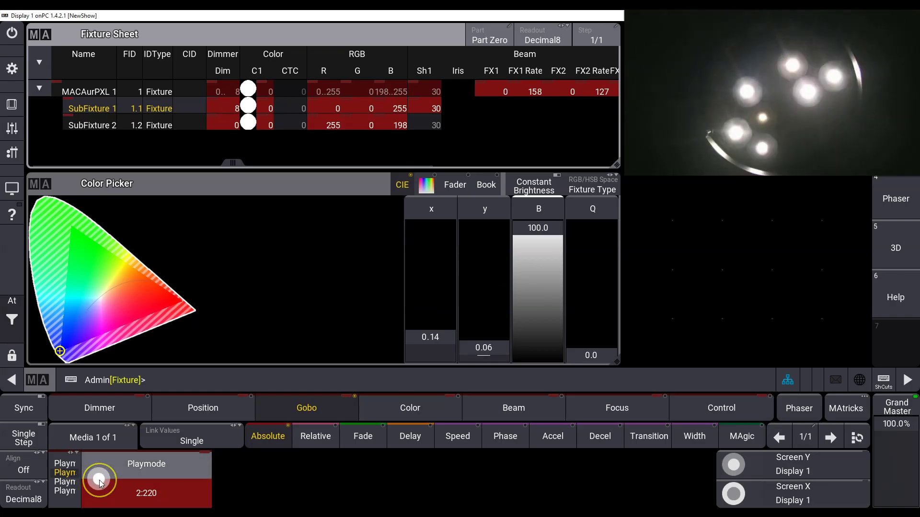
Gradually fade SubFixture 1's Playmode 2 back down to 27, the DMX end of the range
click(99, 480)
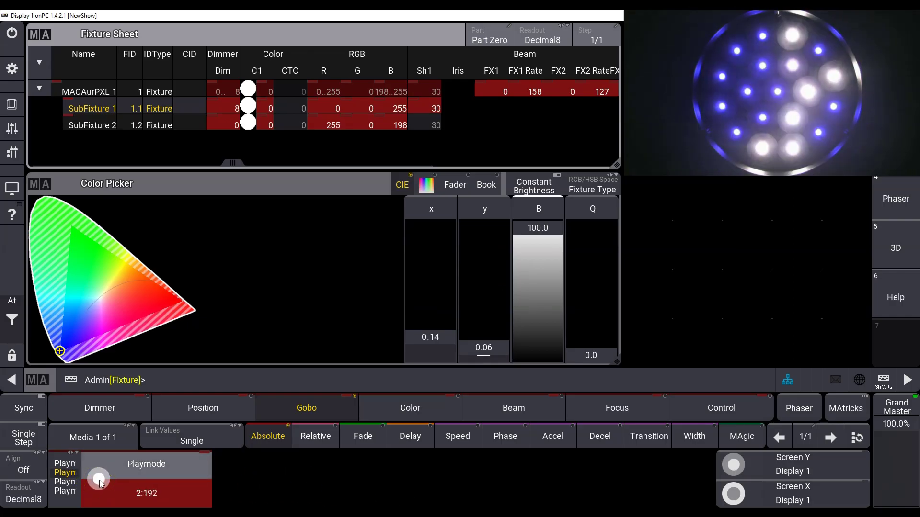
scroll(100, 480, down, 5)
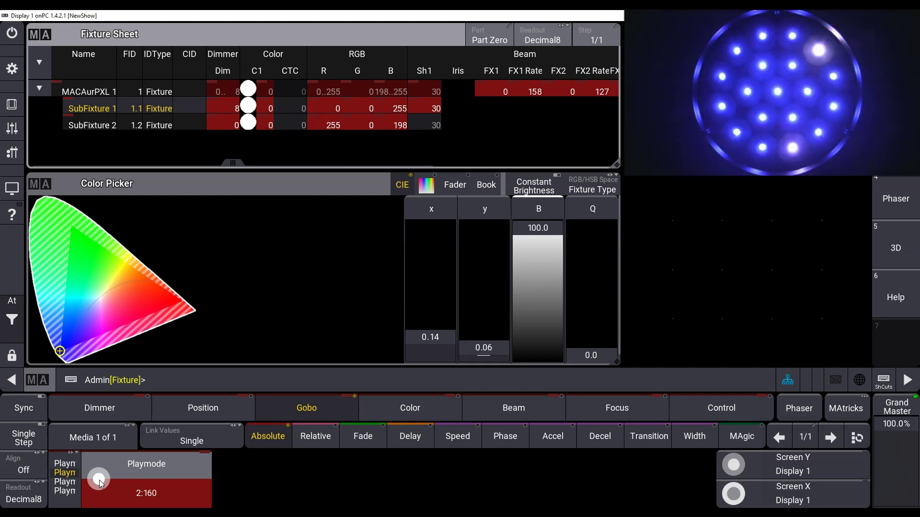
scroll(99, 480, down, 6)
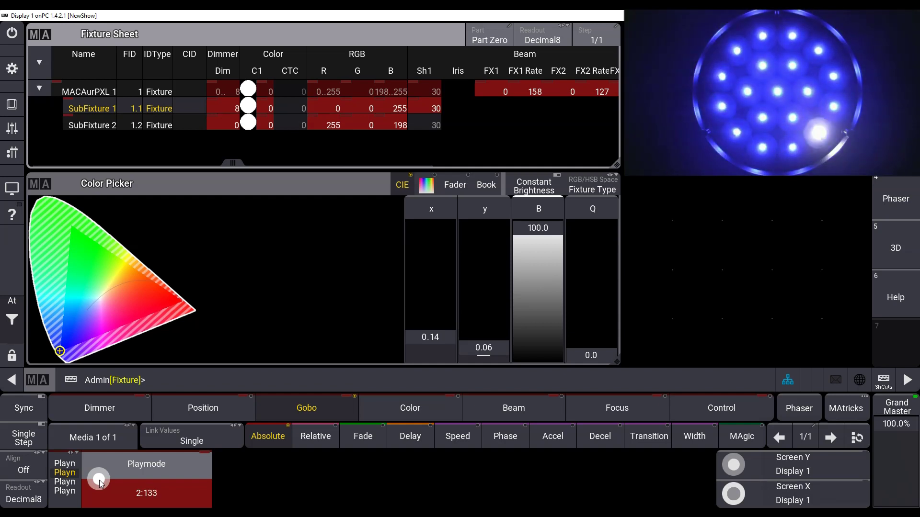
scroll(99, 480, down, 8)
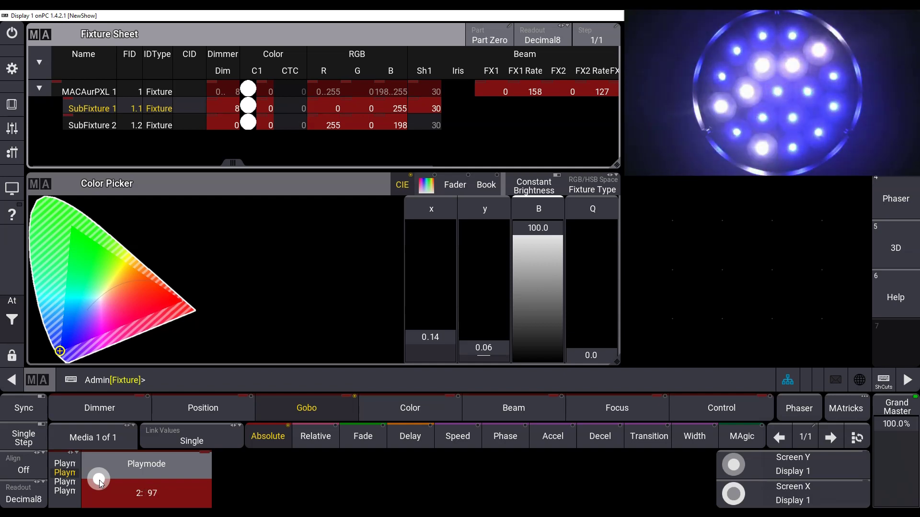
scroll(99, 480, down, 7)
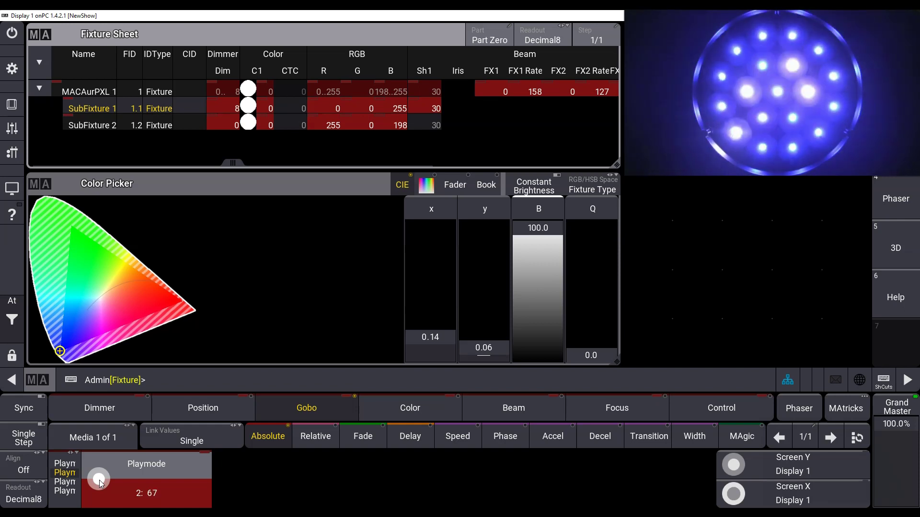
scroll(99, 480, down, 8)
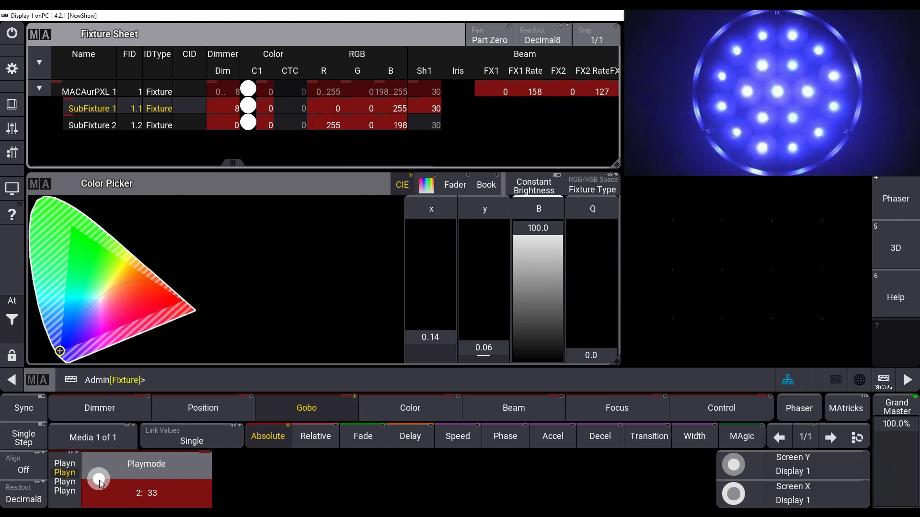
scroll(99, 480, down, 2)
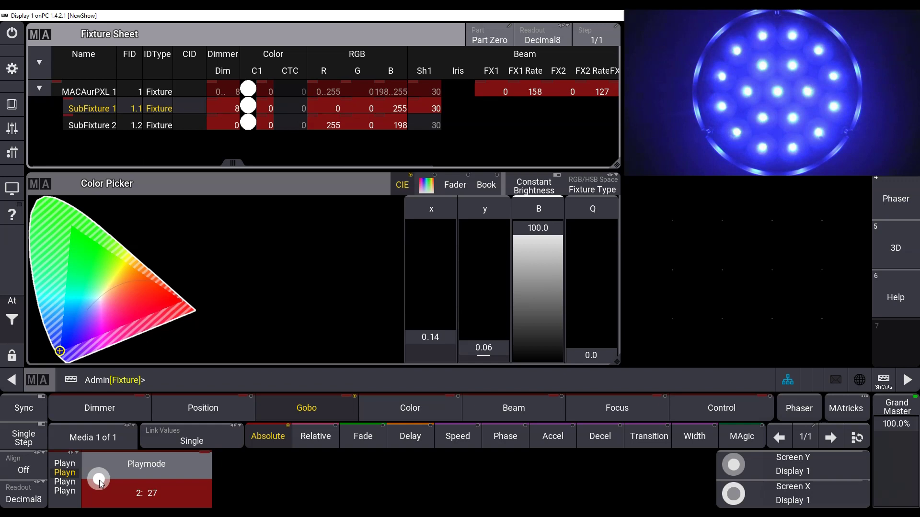
Set SubFixture 1's Playmode to Video Mode in the first Playmode 3 range, value 255
click(135, 463)
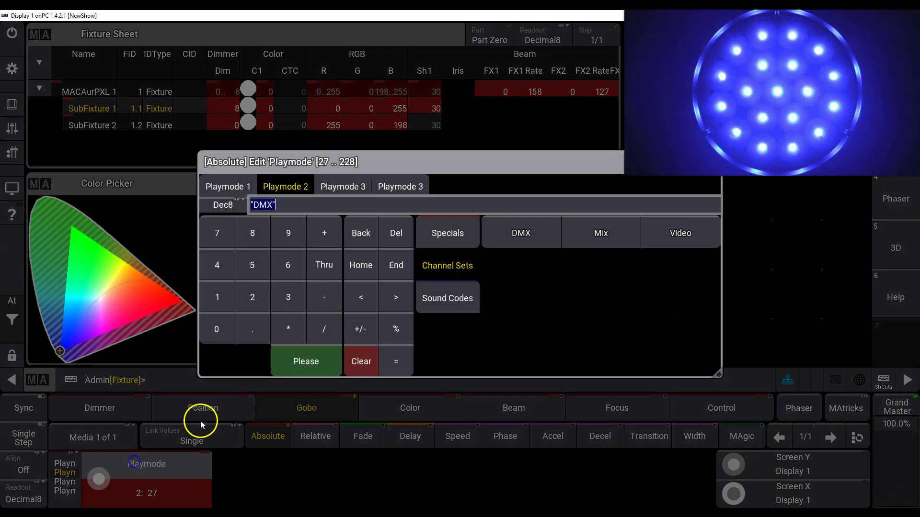
click(361, 186)
click(511, 231)
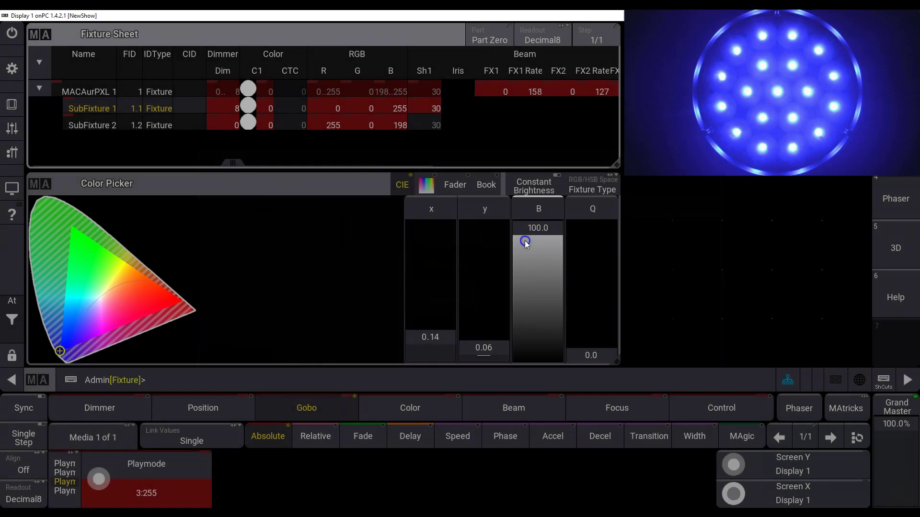